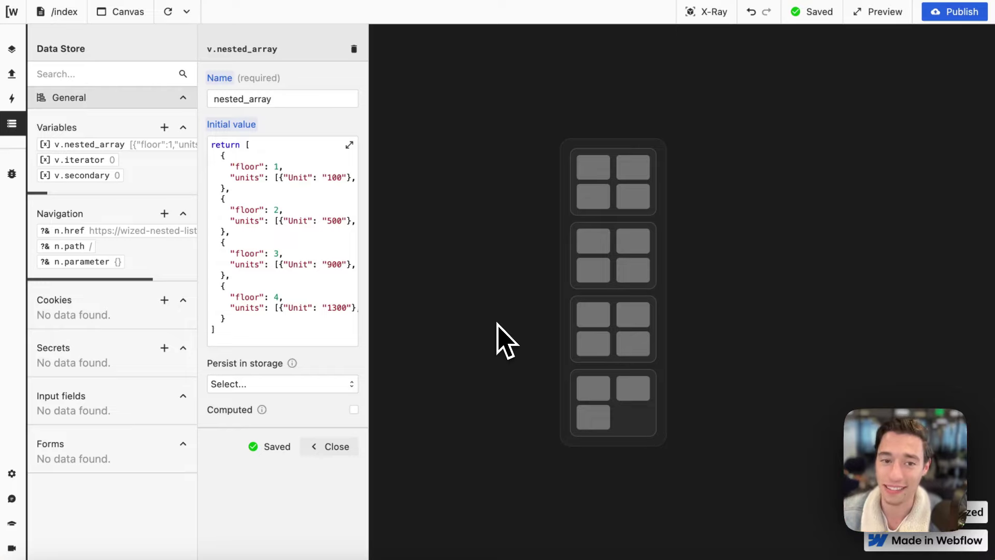
pyautogui.click(259, 151)
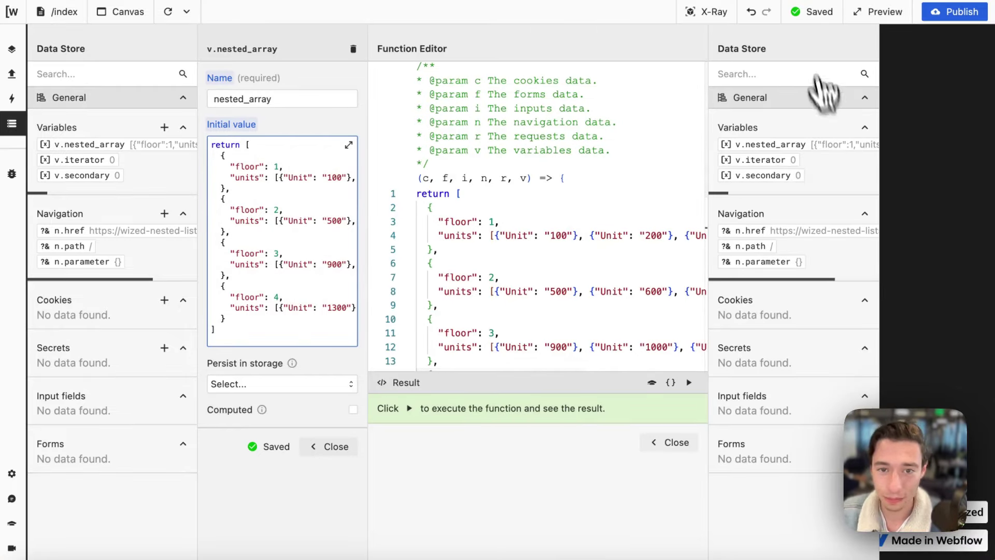
pyautogui.moveTo(454, 189); pyautogui.dragTo(492, 140)
pyautogui.scroll(5, 492, 140)
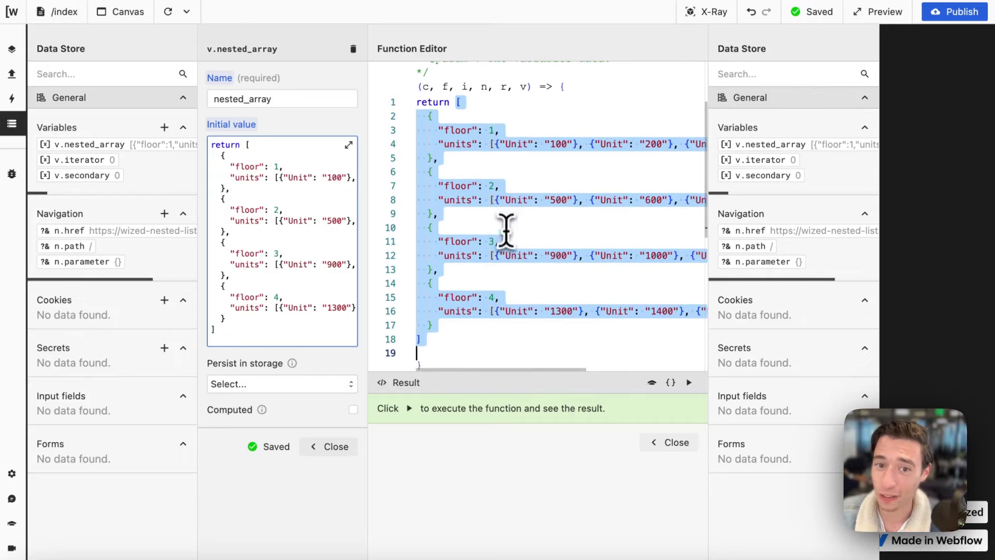
pyautogui.click(484, 101)
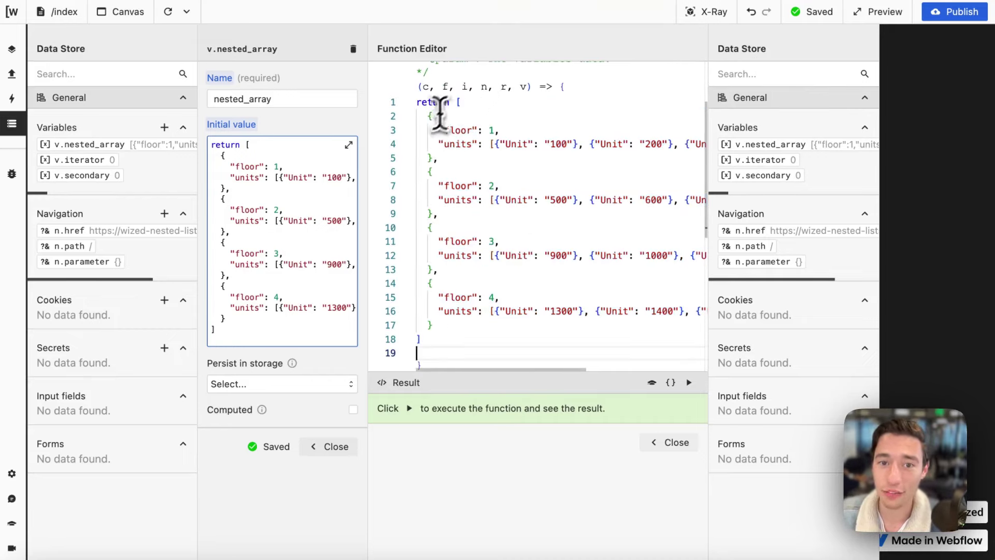
pyautogui.click(420, 339)
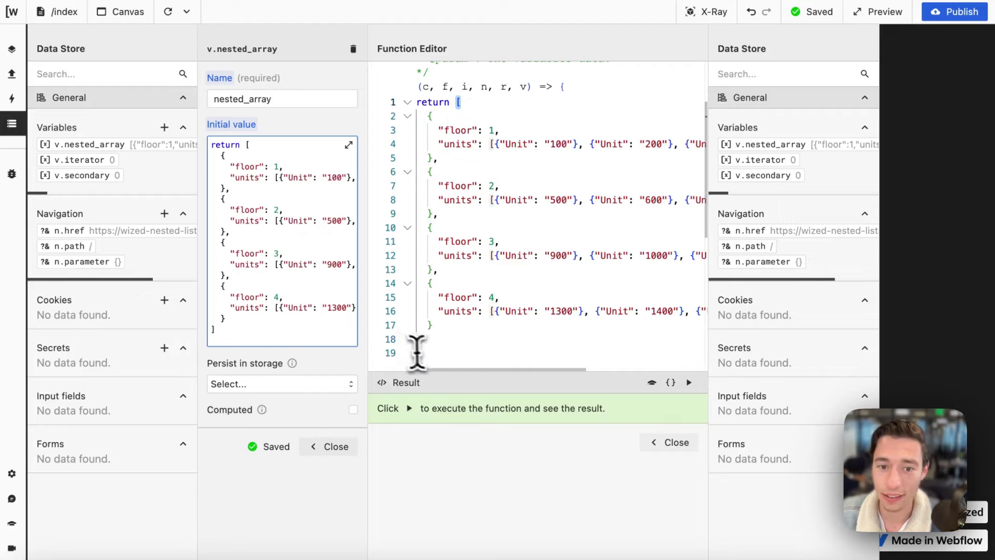
pyautogui.click(433, 341)
pyautogui.click(463, 99)
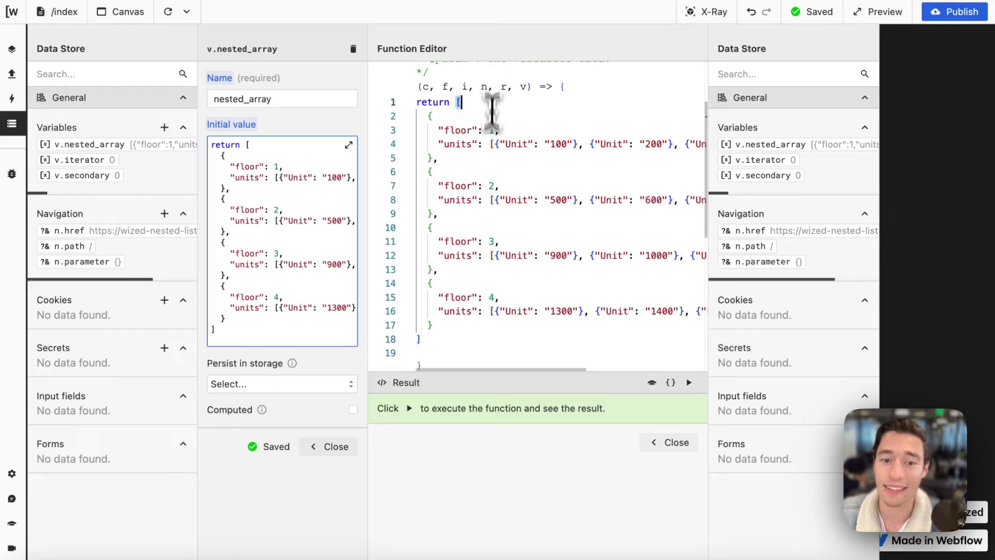
pyautogui.moveTo(429, 337); pyautogui.dragTo(454, 104)
pyautogui.click(455, 102)
pyautogui.click(430, 116)
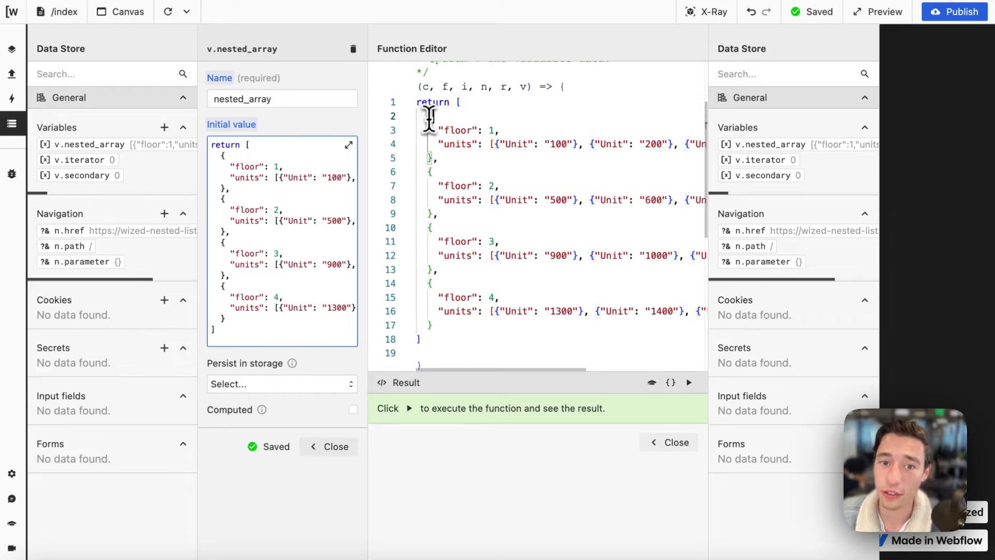
pyautogui.moveTo(440, 161); pyautogui.dragTo(429, 122)
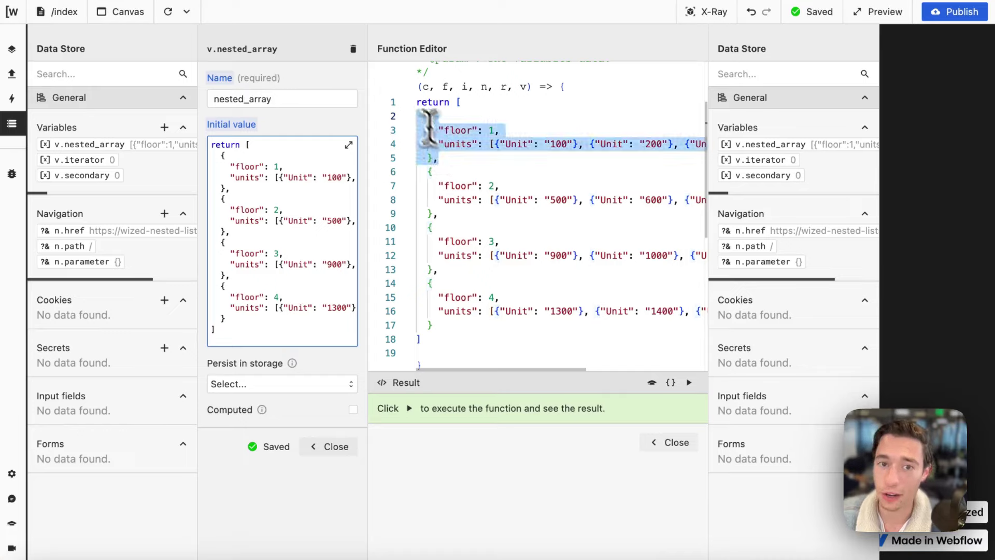
pyautogui.click(441, 213)
pyautogui.moveTo(441, 214); pyautogui.dragTo(418, 195)
pyautogui.moveTo(440, 269); pyautogui.dragTo(409, 227)
pyautogui.moveTo(433, 325); pyautogui.dragTo(407, 286)
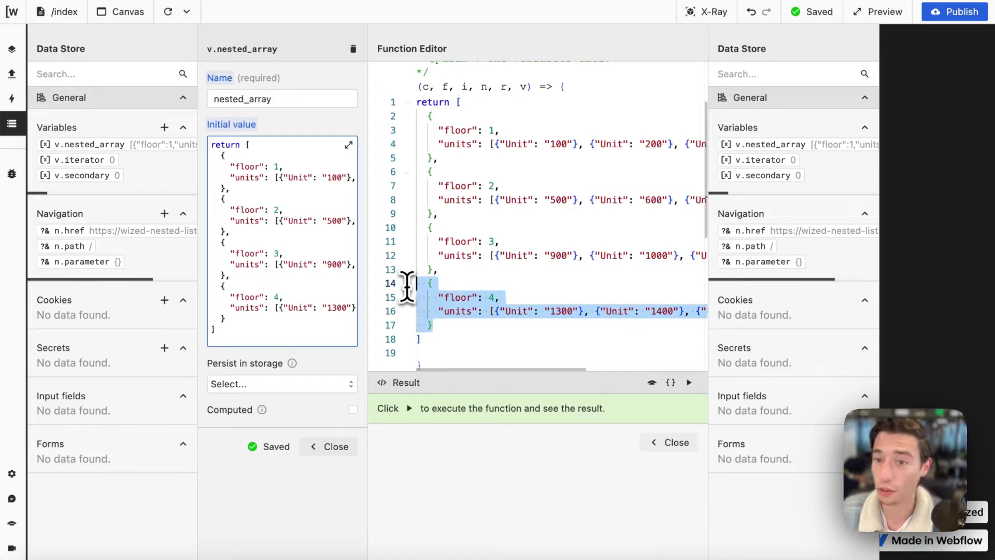
pyautogui.moveTo(420, 111); pyautogui.dragTo(445, 158)
pyautogui.click(524, 121)
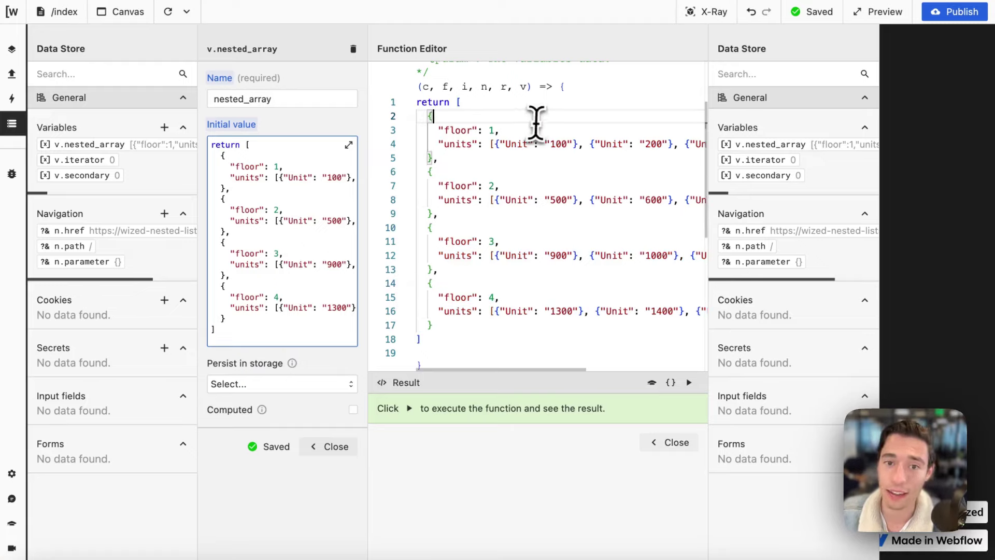
pyautogui.moveTo(501, 131); pyautogui.dragTo(378, 129)
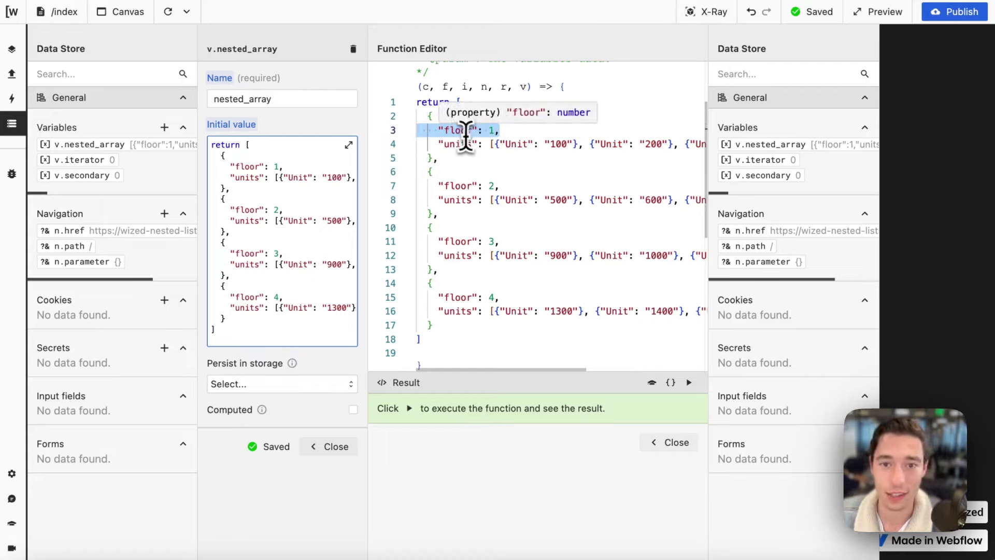
pyautogui.moveTo(499, 130); pyautogui.dragTo(484, 130)
pyautogui.moveTo(485, 186); pyautogui.dragTo(501, 186)
pyautogui.moveTo(485, 241); pyautogui.dragTo(521, 253)
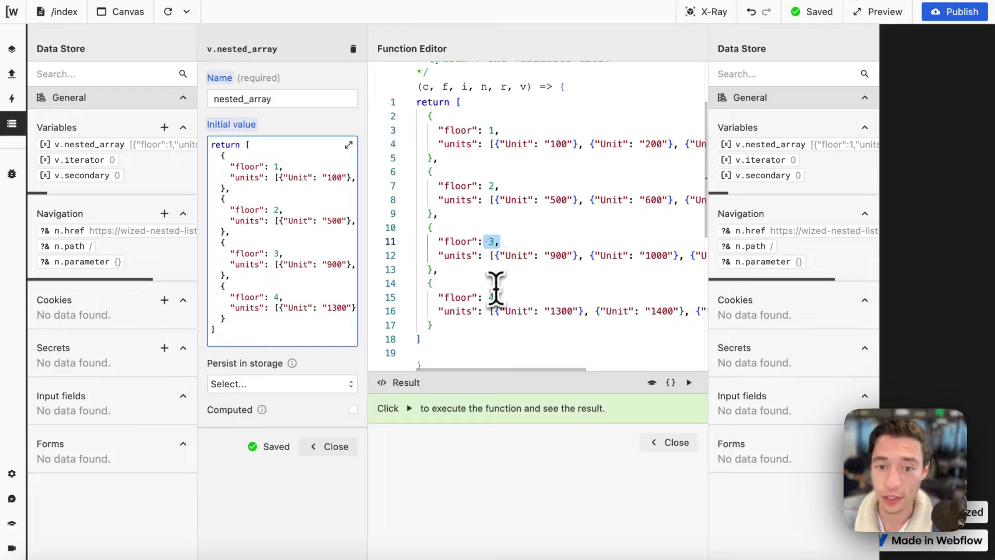
pyautogui.moveTo(489, 296); pyautogui.dragTo(531, 290)
pyautogui.moveTo(440, 129); pyautogui.dragTo(532, 130)
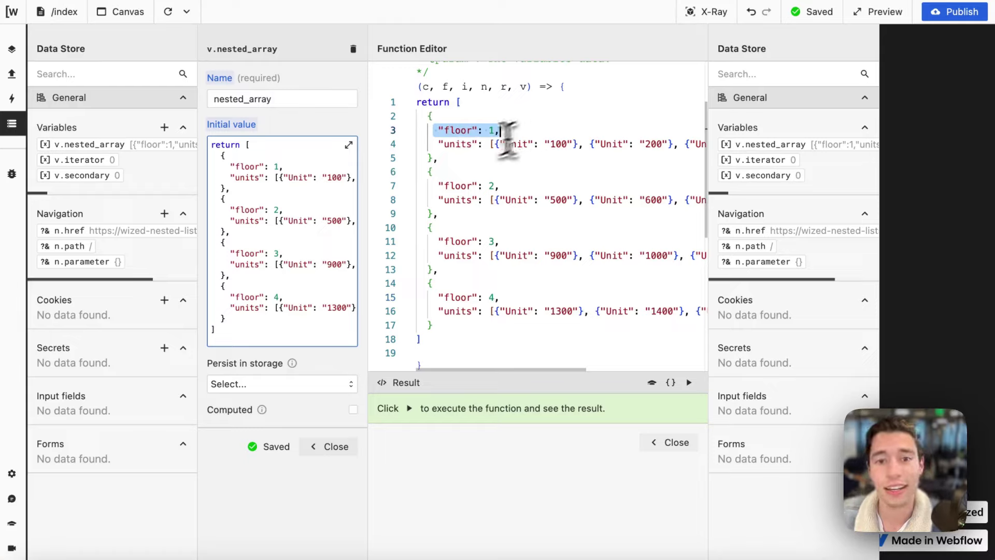
pyautogui.click(664, 442)
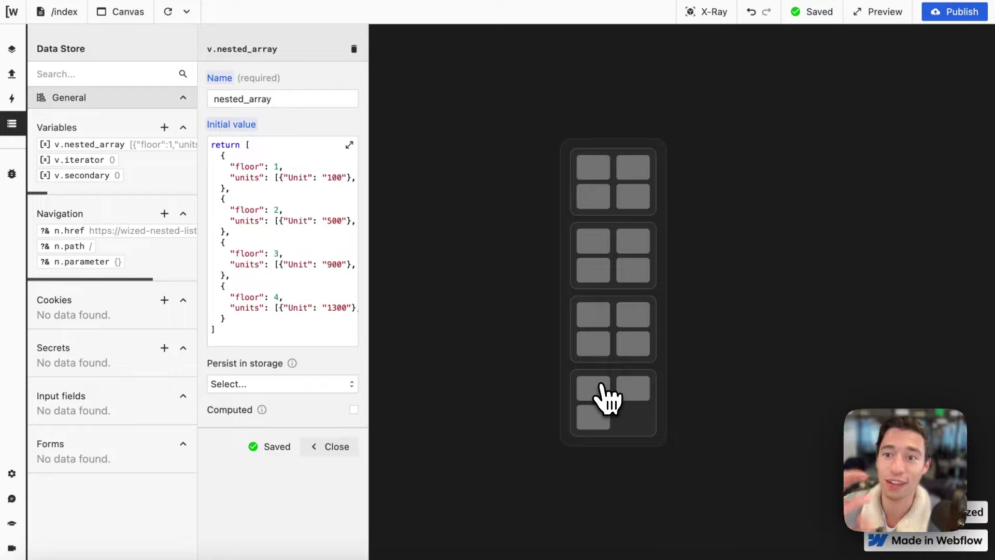
# Open the nested_array initial value in the Function Editor, close it, then reopen it.
pyautogui.click(307, 225)
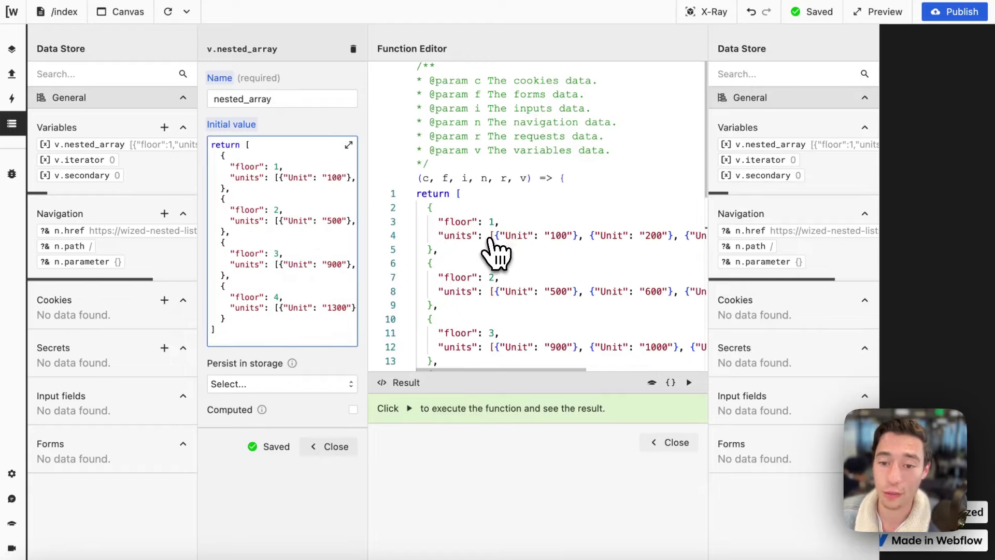
pyautogui.click(690, 443)
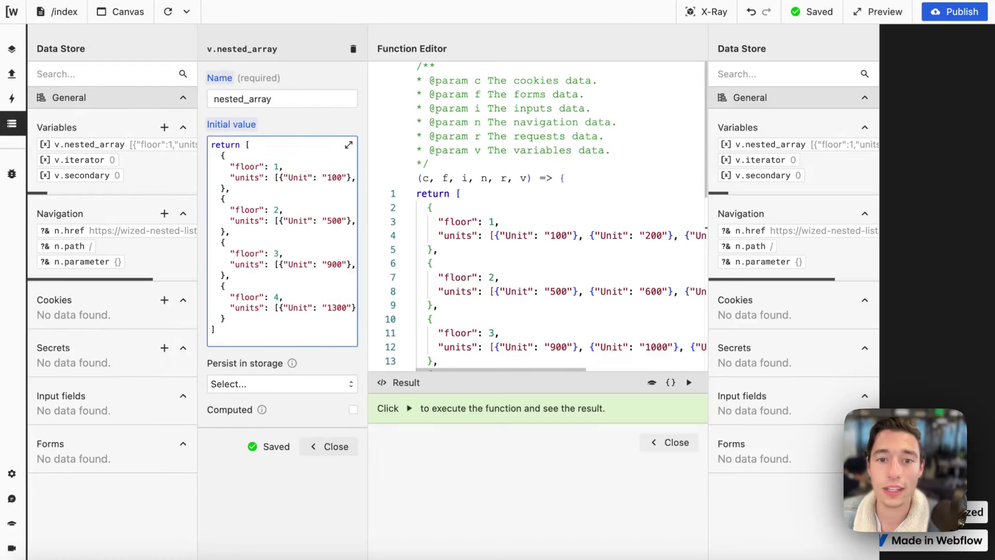
pyautogui.click(347, 291)
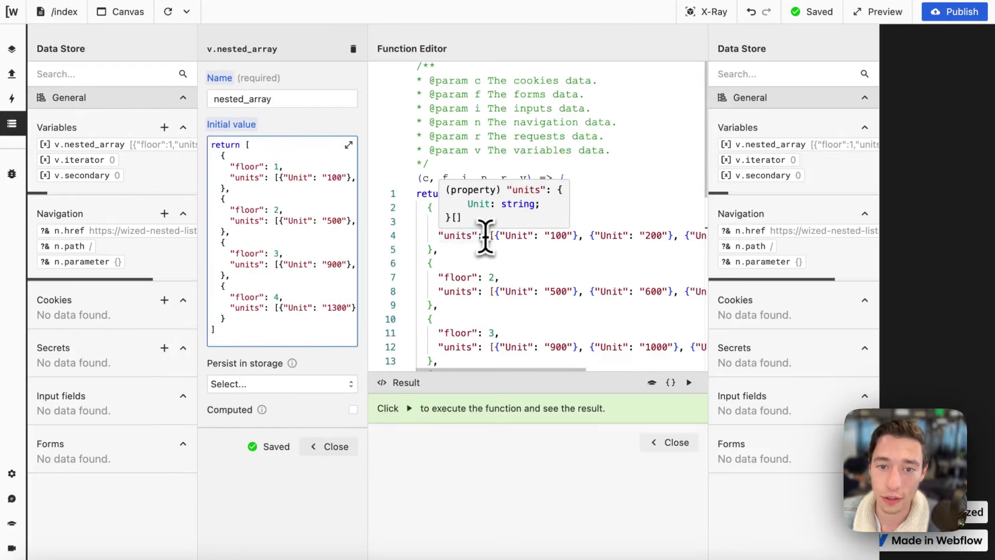
# Highlight floor 1's units list and its first entry, Unit 100, in the nested_array code.
pyautogui.moveTo(491, 236)
pyautogui.mouseDown()
pyautogui.moveTo(754, 242)
pyautogui.moveTo(493, 225)
pyautogui.moveTo(646, 231)
pyautogui.moveTo(395, 238)
pyautogui.moveTo(499, 242)
pyautogui.mouseUp()
pyautogui.hscroll(5, 646, 231)
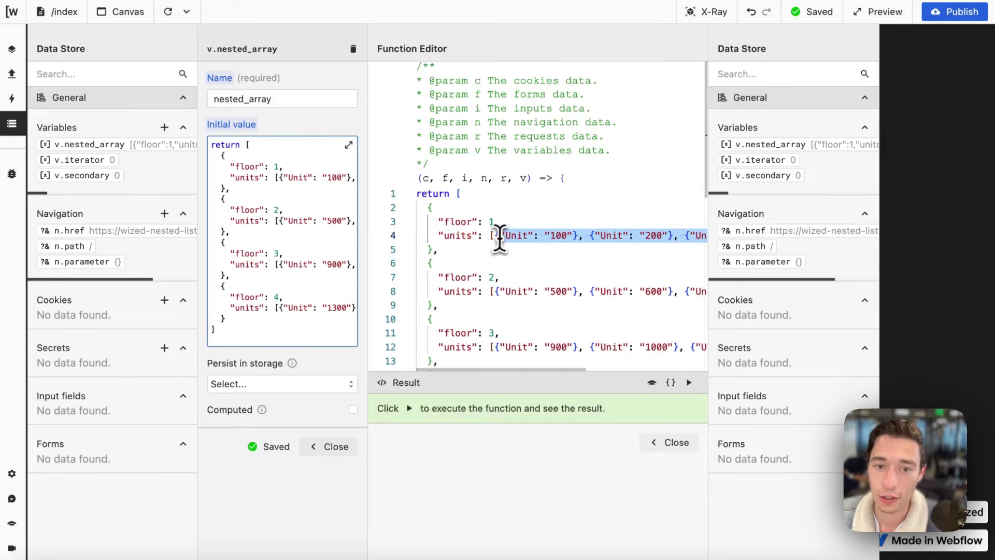
pyautogui.click(493, 236)
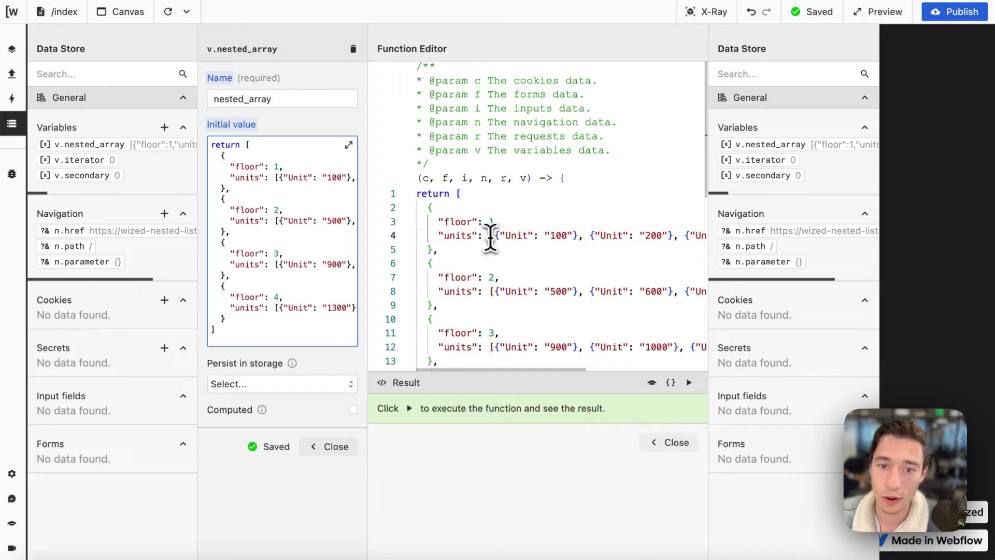
pyautogui.press('End')
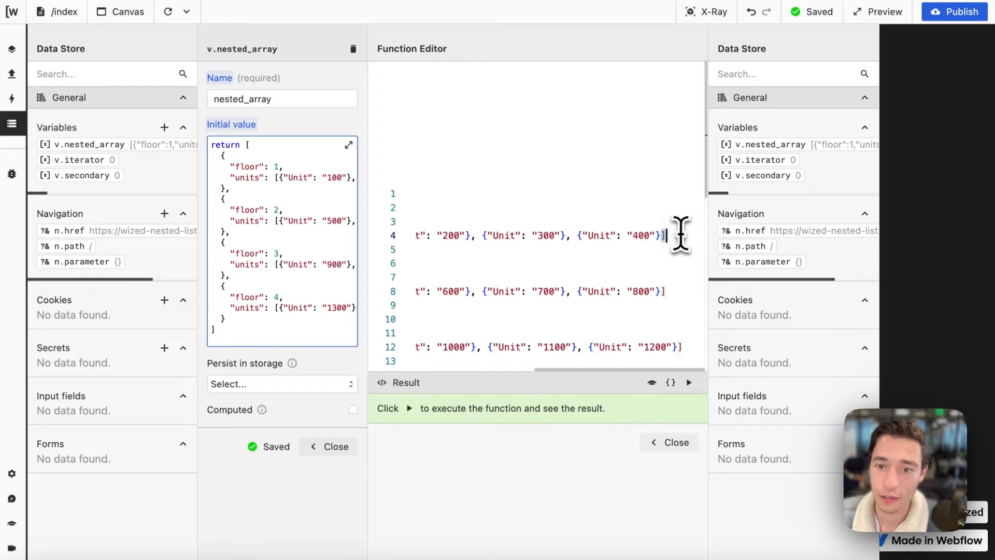
pyautogui.click(668, 262)
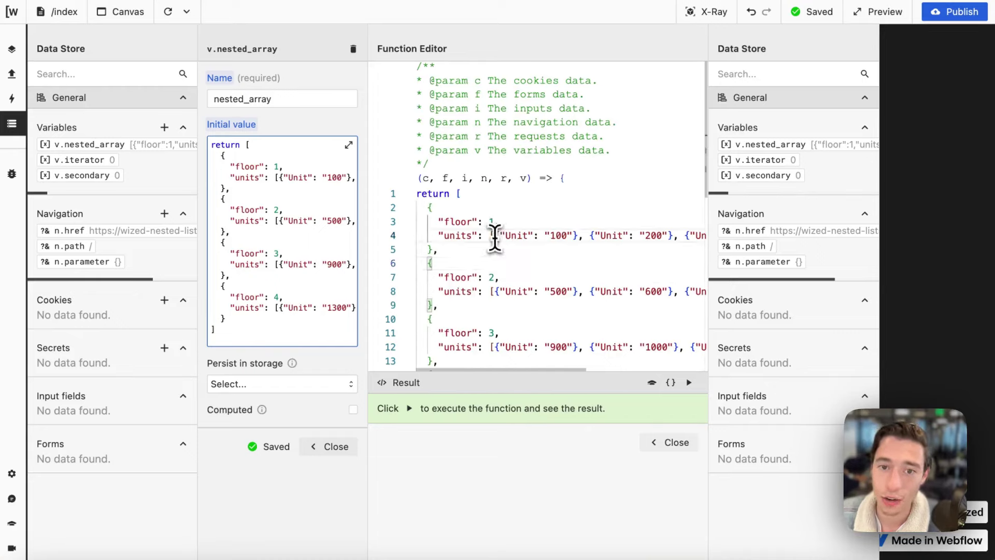
pyautogui.moveTo(495, 237); pyautogui.dragTo(685, 244)
pyautogui.hscroll(2, 659, 252)
pyautogui.click(619, 264)
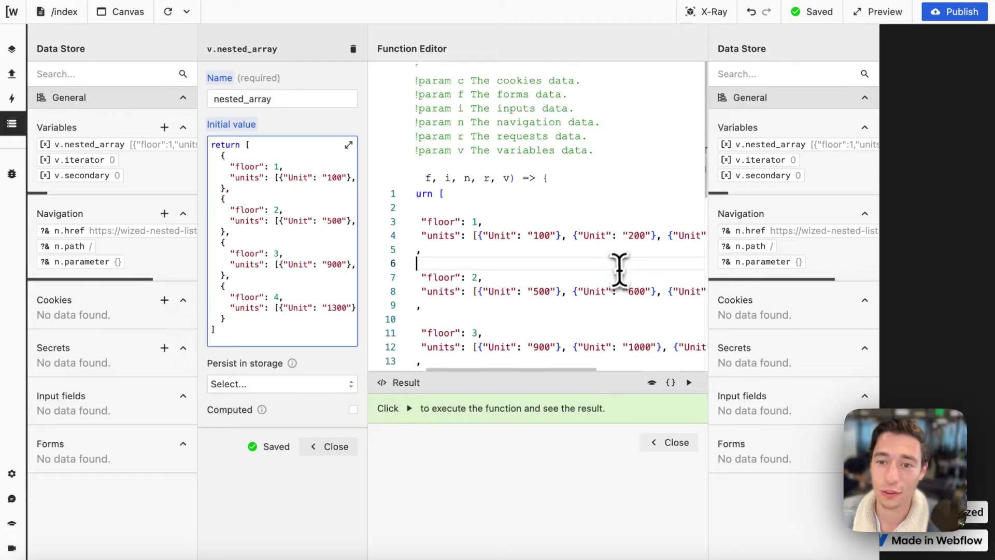
pyautogui.scroll(-3, 451, 286)
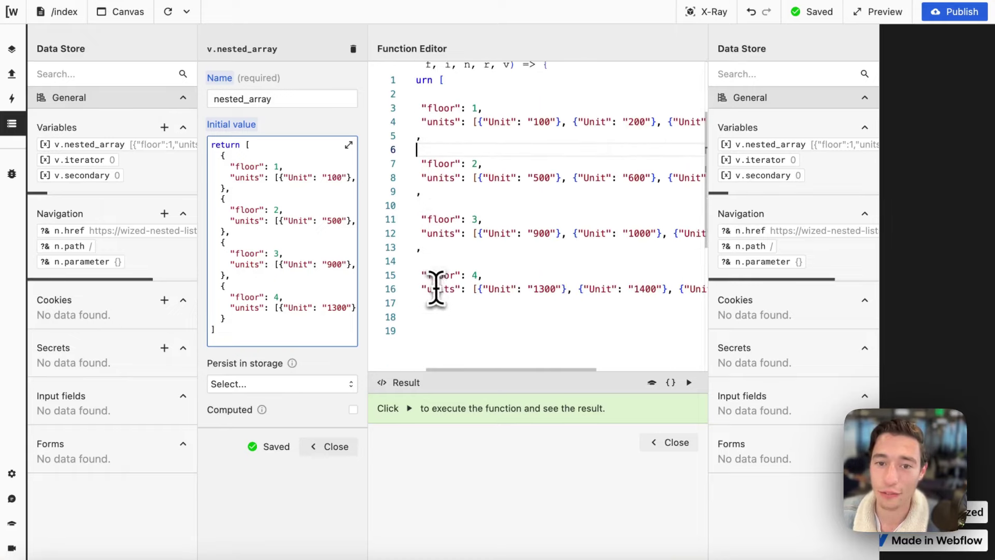
pyautogui.hscroll(2, 549, 260)
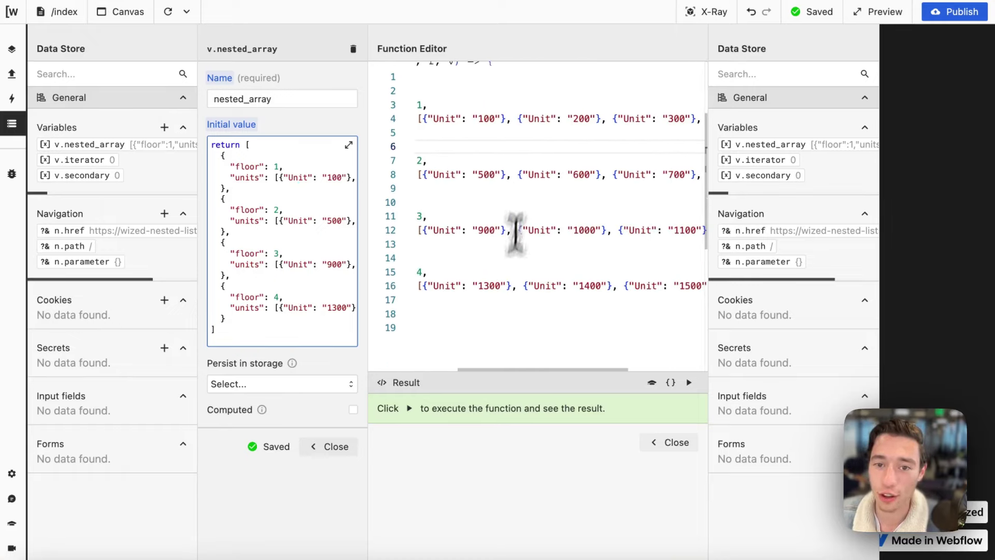
pyautogui.hscroll(-2, 485, 164)
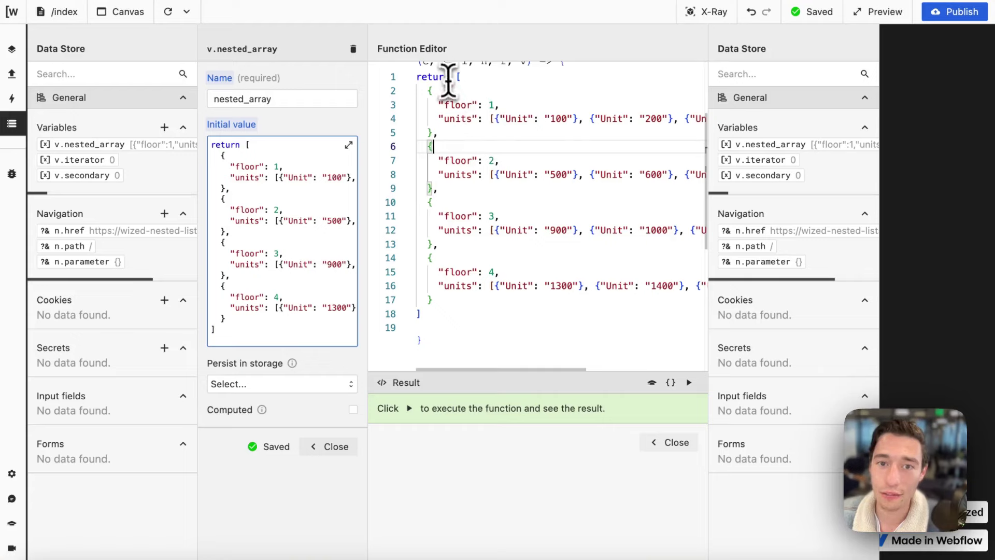
# Highlight the whole returned array, the first floor object and floor 1's units array.
pyautogui.moveTo(449, 81); pyautogui.dragTo(442, 318)
pyautogui.click(480, 308)
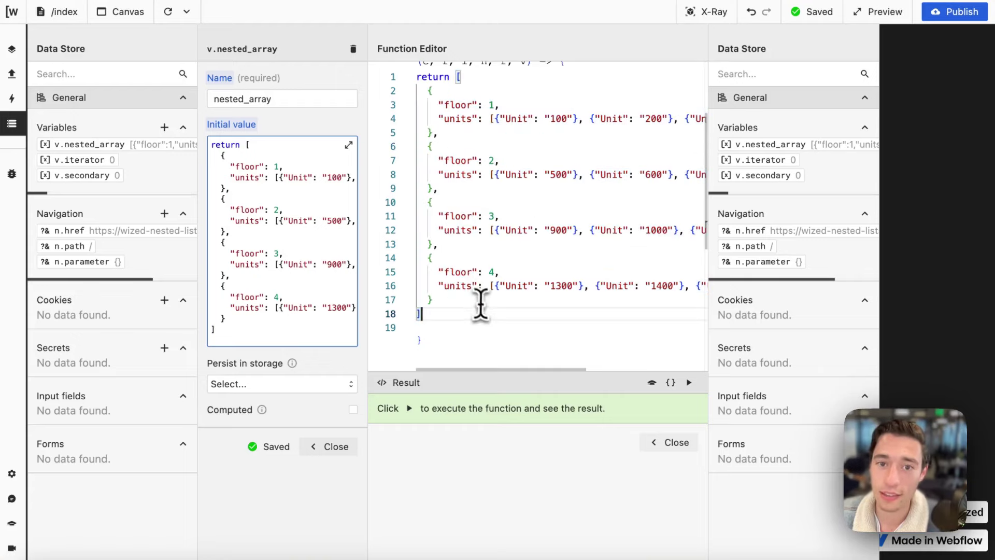
pyautogui.moveTo(429, 94); pyautogui.dragTo(439, 140)
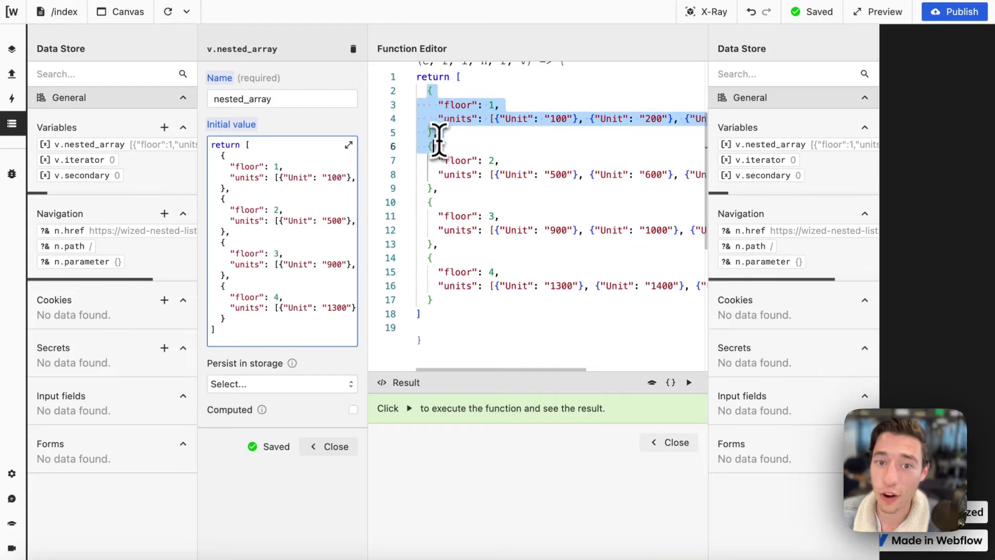
pyautogui.click(439, 140)
pyautogui.moveTo(490, 119); pyautogui.dragTo(735, 122)
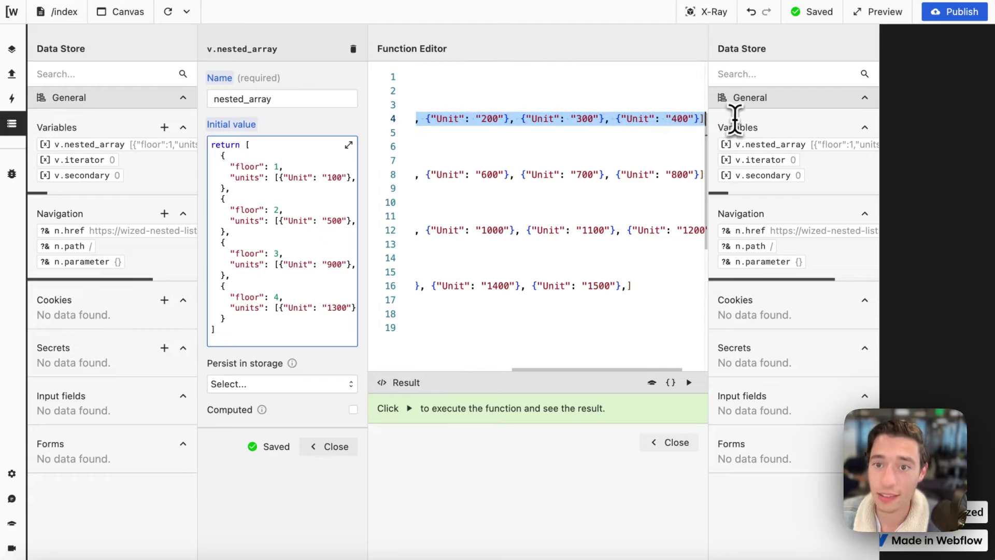
pyautogui.scroll(2, 588, 179)
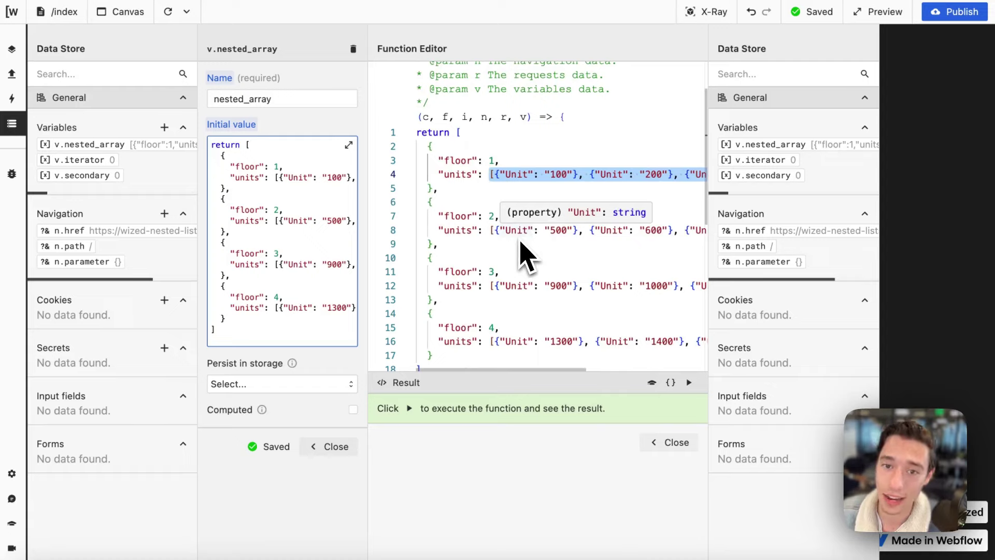
pyautogui.click(513, 188)
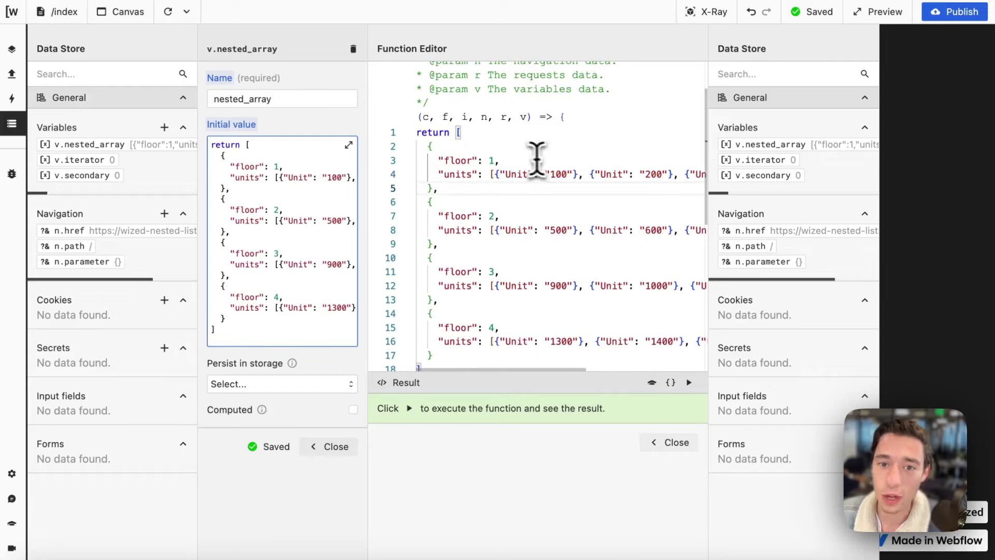
pyautogui.moveTo(462, 133); pyautogui.dragTo(458, 411)
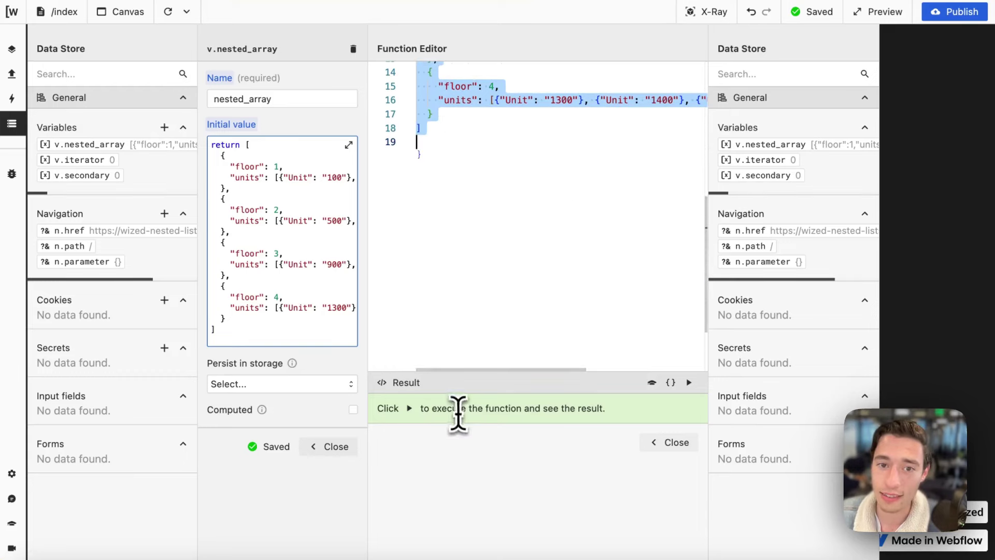
pyautogui.scroll(2, 534, 185)
pyautogui.scroll(3, 534, 186)
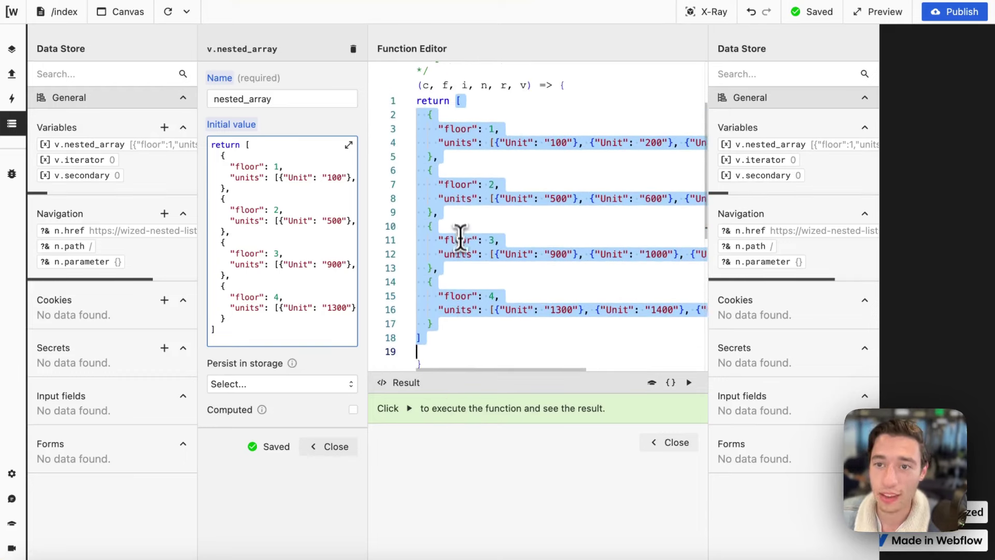
pyautogui.click(509, 172)
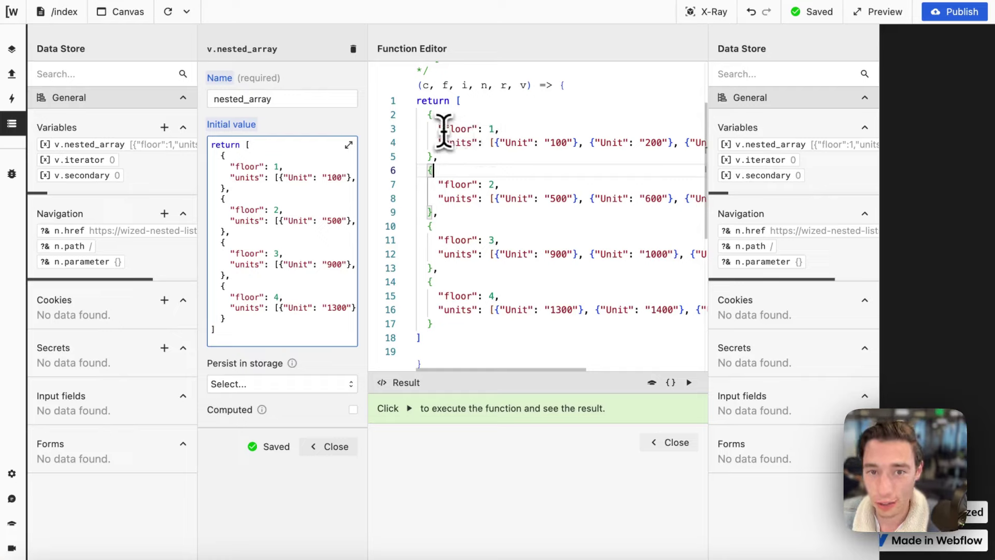
pyautogui.moveTo(489, 143); pyautogui.dragTo(756, 150)
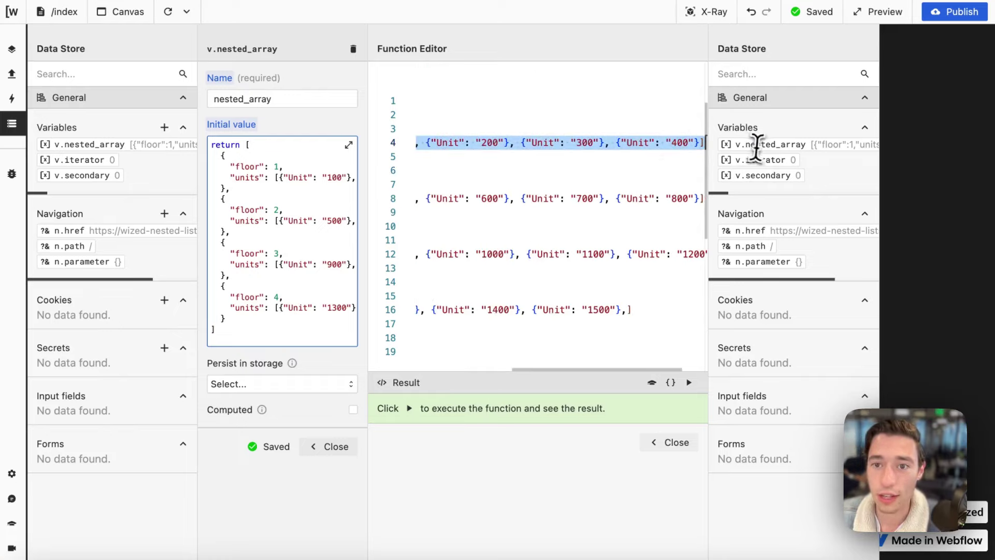
pyautogui.hscroll(-5, 529, 148)
pyautogui.click(429, 115)
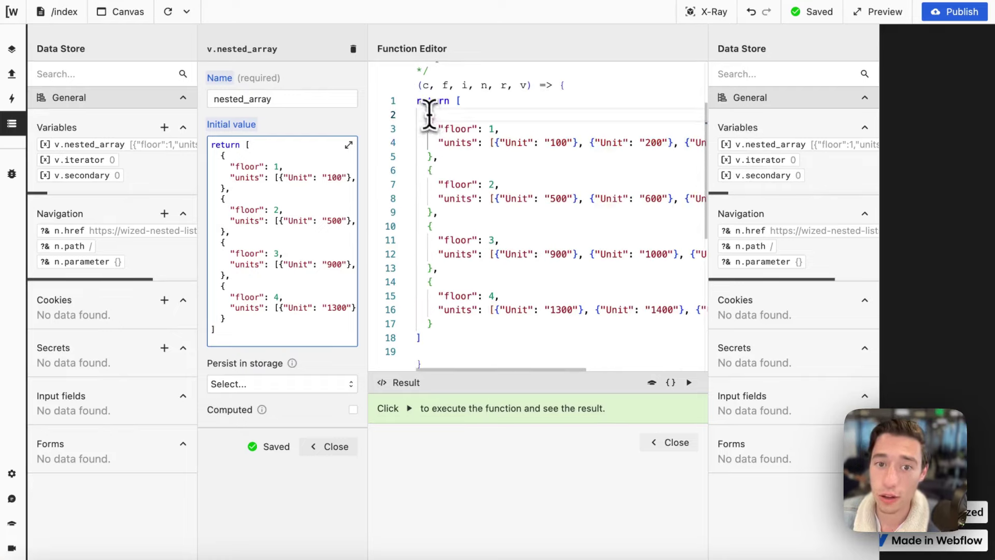
pyautogui.moveTo(429, 116); pyautogui.dragTo(444, 161)
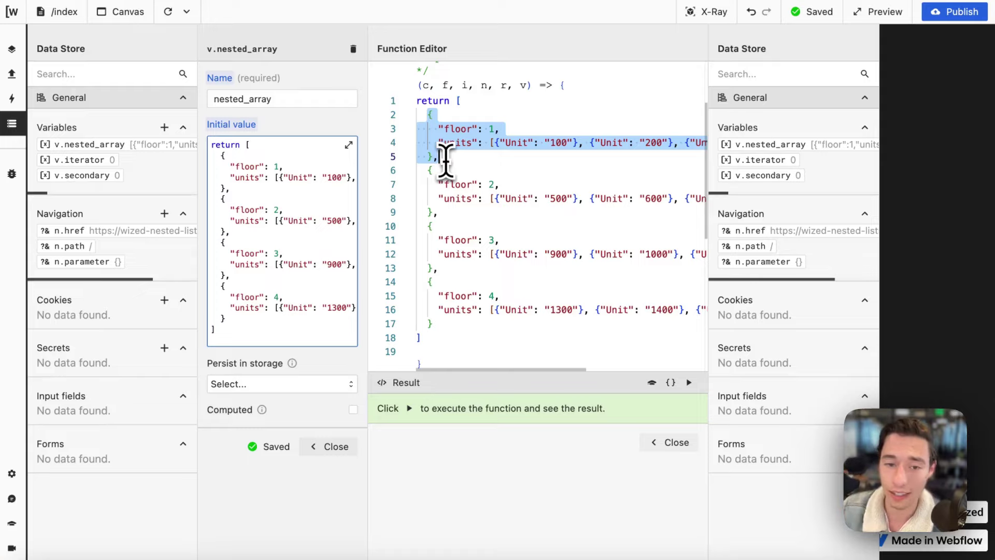
# Close and reopen the code editor to compare the code with the canvas floors.
pyautogui.click(671, 443)
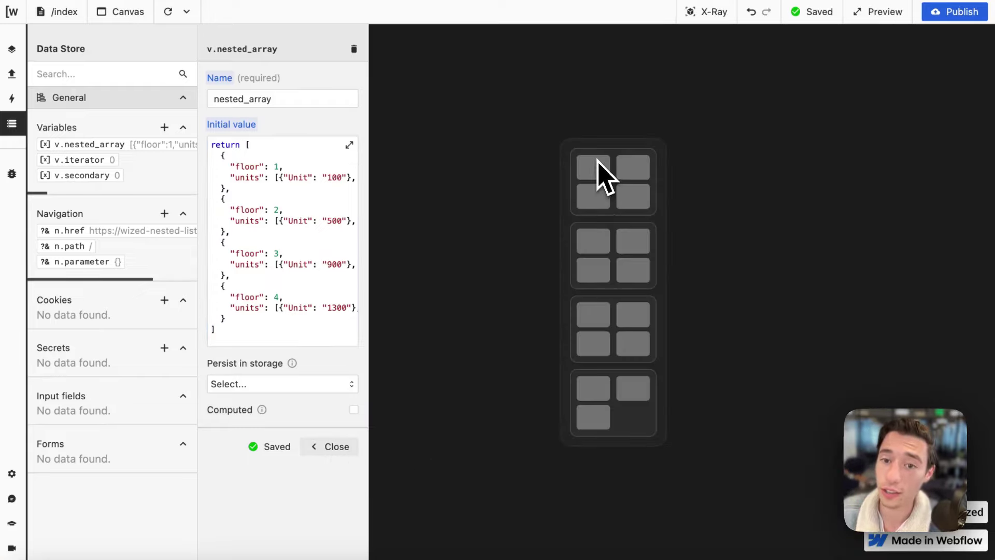
pyautogui.click(344, 211)
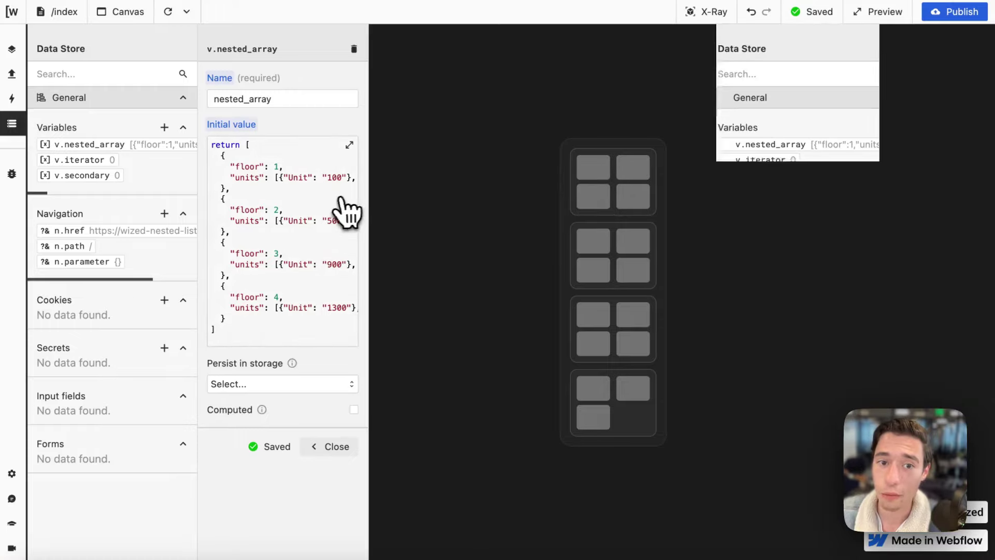
pyautogui.hscroll(5, 629, 228)
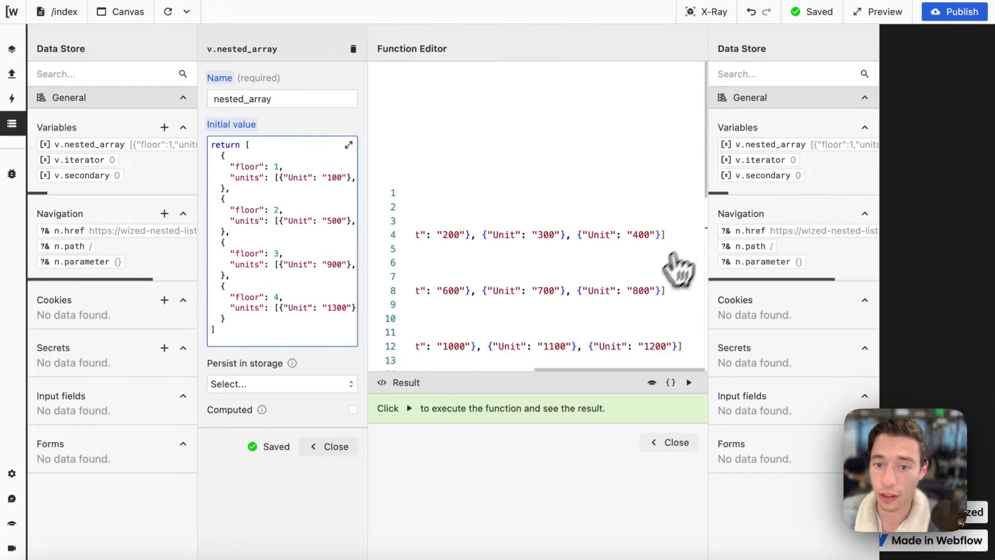
pyautogui.click(672, 442)
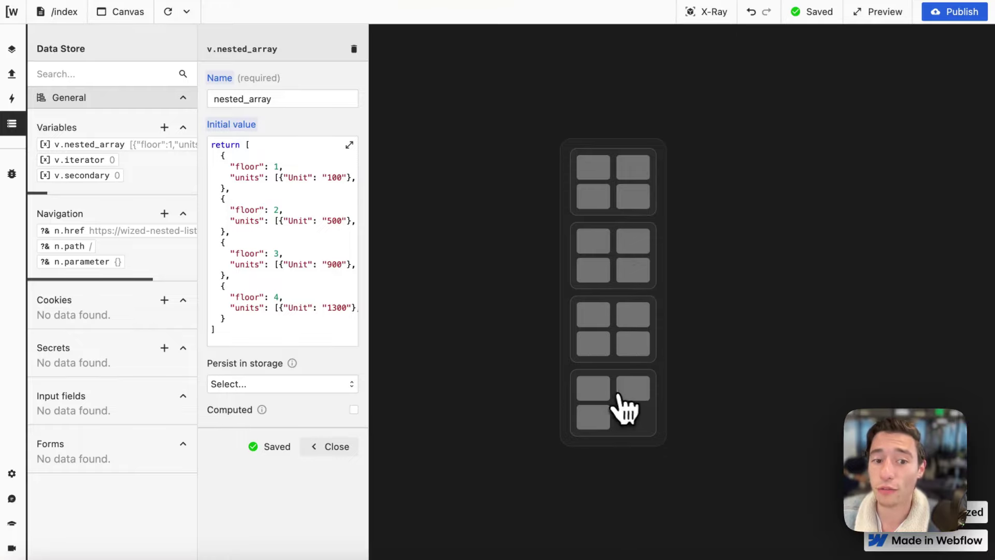
# Reopen the code, highlight the 1200 unit on floor 3, and close the editor.
pyautogui.click(348, 332)
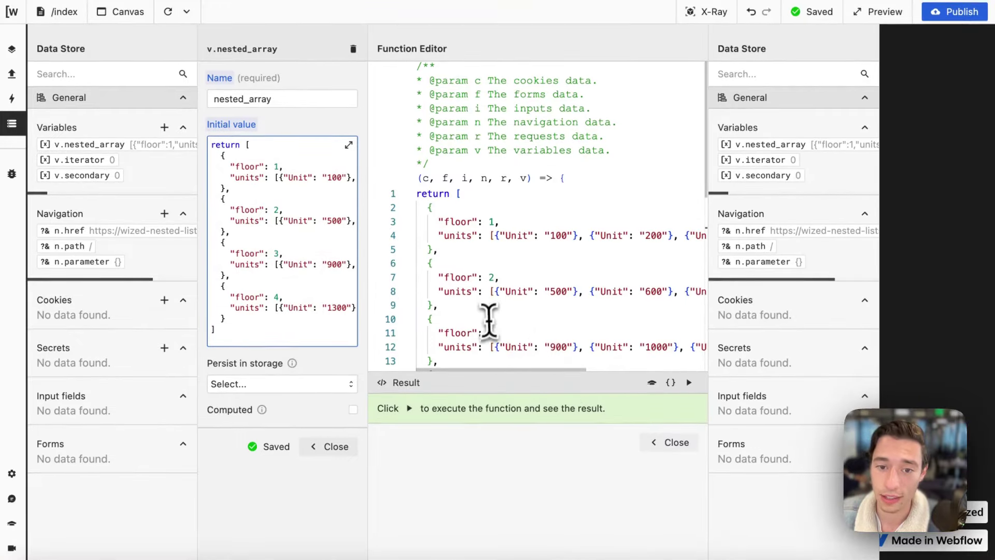
pyautogui.scroll(-3, 489, 332)
pyautogui.click(518, 267)
pyautogui.hscroll(5, 550, 249)
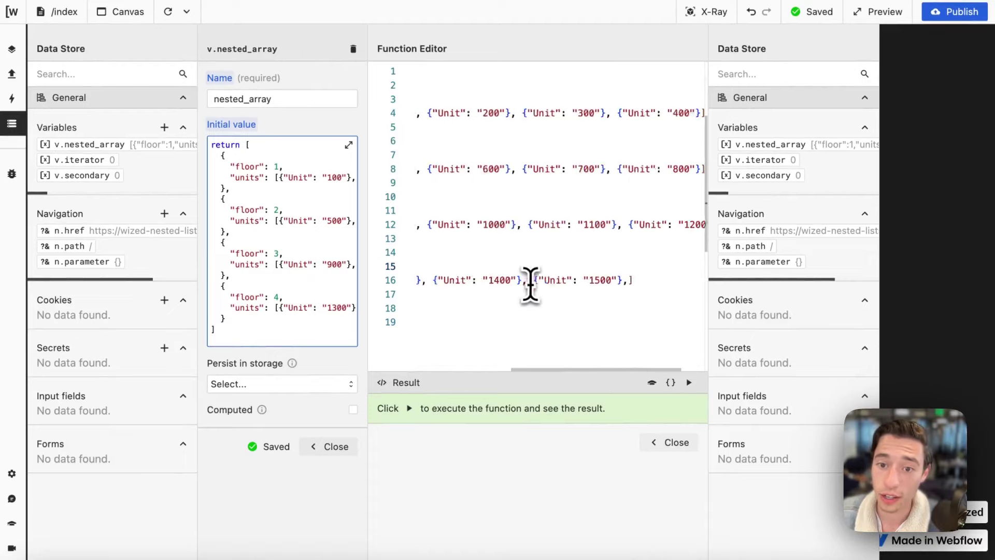
pyautogui.moveTo(593, 224); pyautogui.dragTo(758, 224)
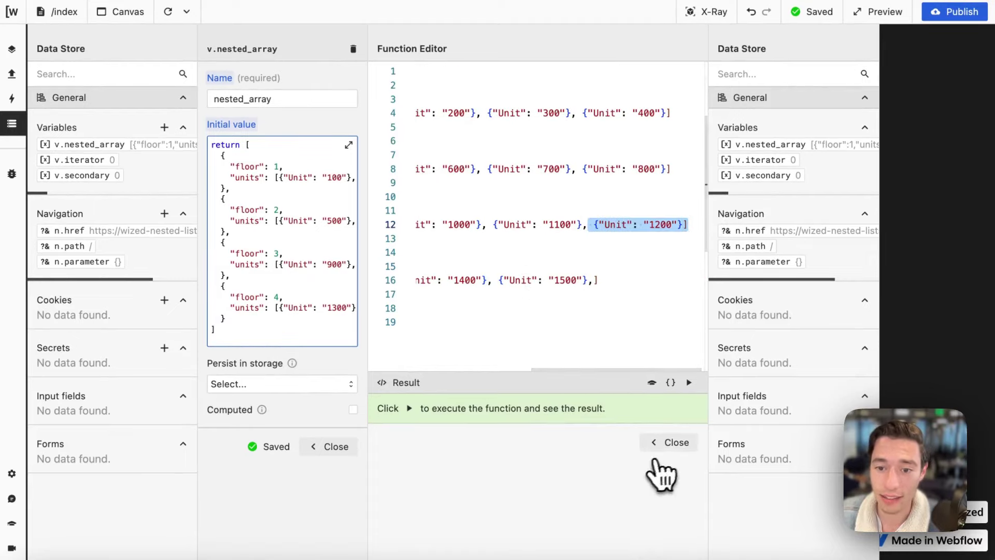
pyautogui.click(669, 442)
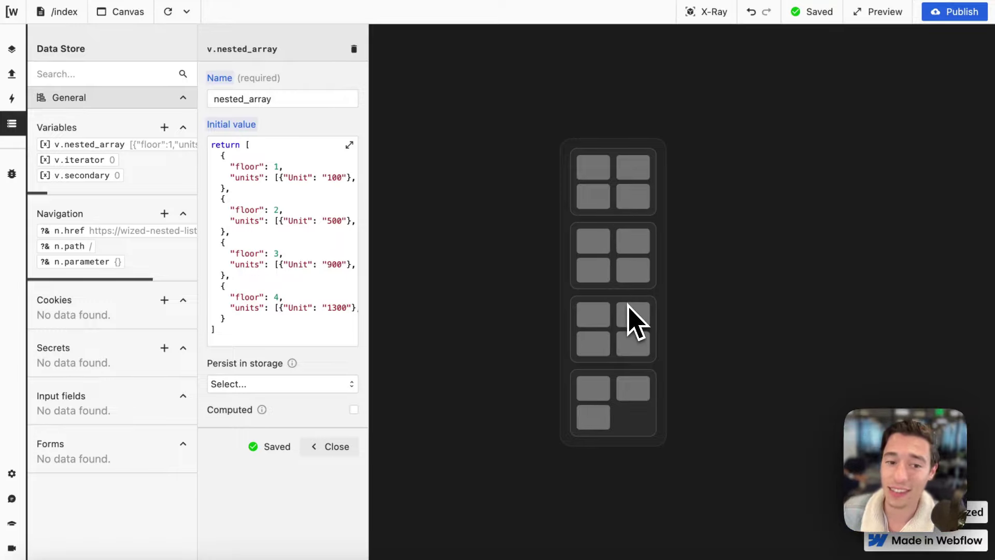
# Reopen the initial value code, scroll down, and close it to show the four-floor canvas.
pyautogui.click(257, 240)
pyautogui.scroll(-2, 534, 269)
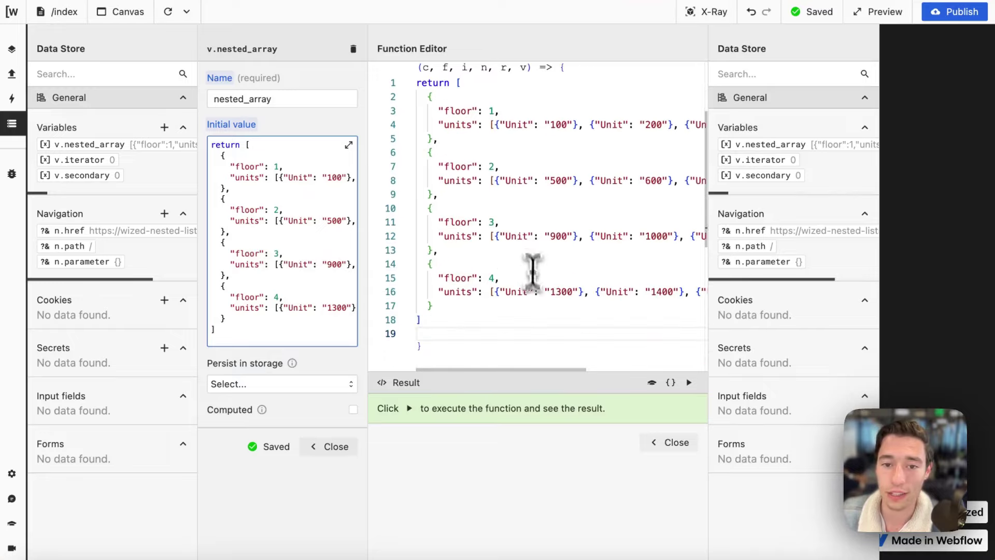
pyautogui.click(680, 445)
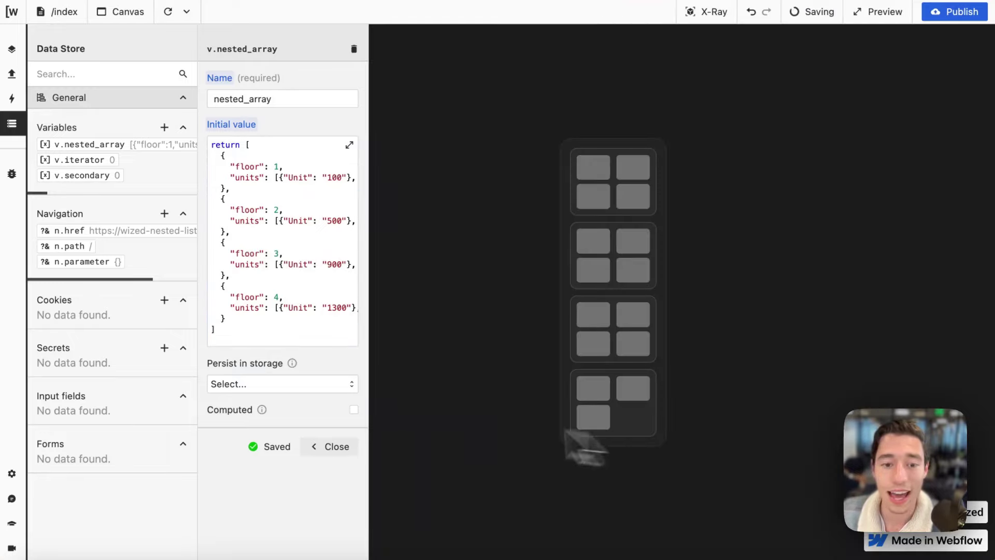
# Close the nested_array details, reload the canvas preview and show floor and unit outlines.
pyautogui.click(331, 447)
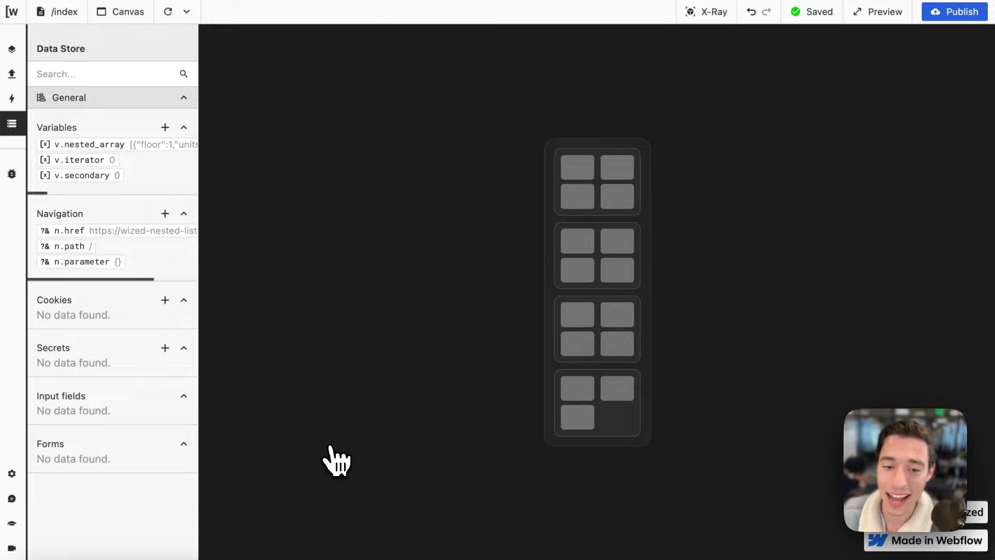
pyautogui.click(169, 11)
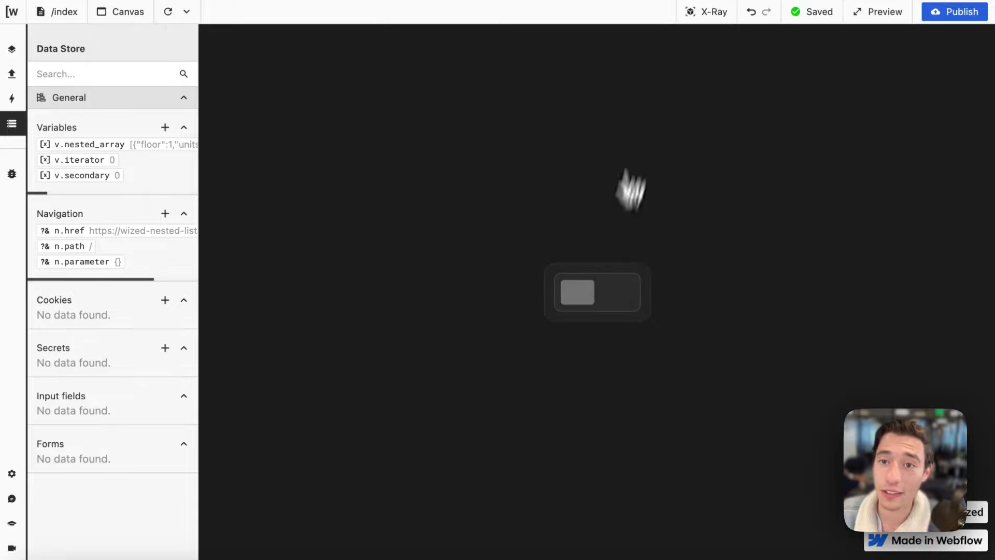
pyautogui.click(695, 13)
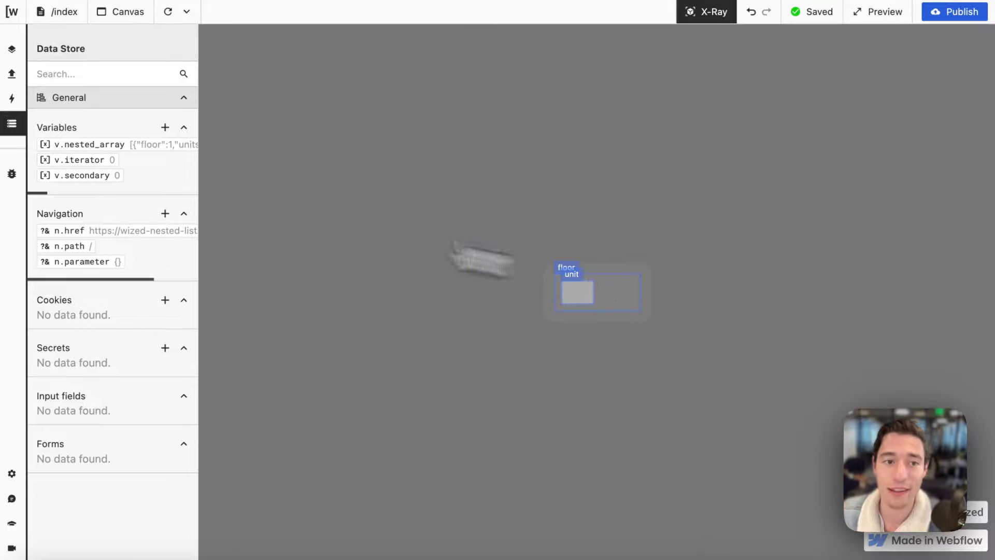
# Review the floors-and-units JSON in ChatGPT, then switch back to the Webflow designer.
pyautogui.moveTo(35, 78)
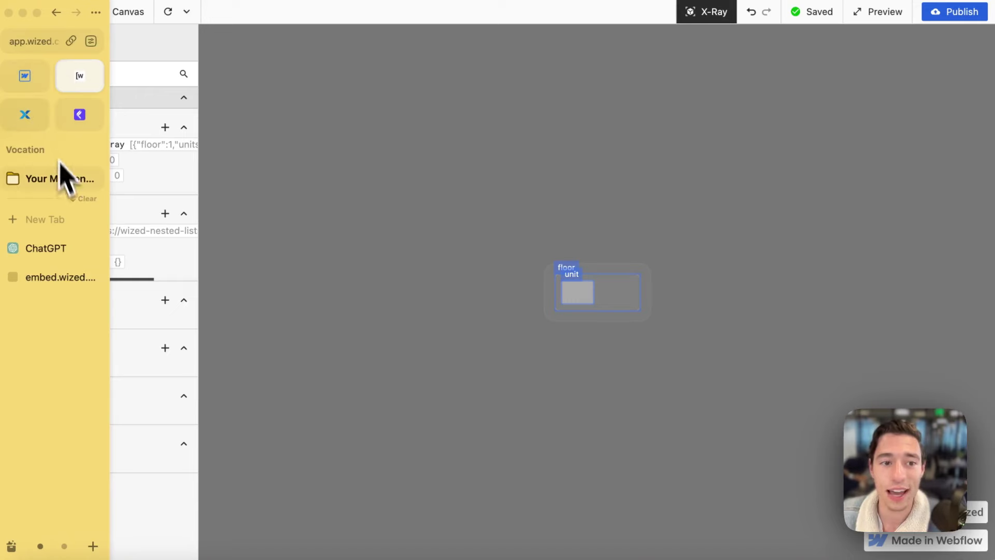
pyautogui.click(48, 248)
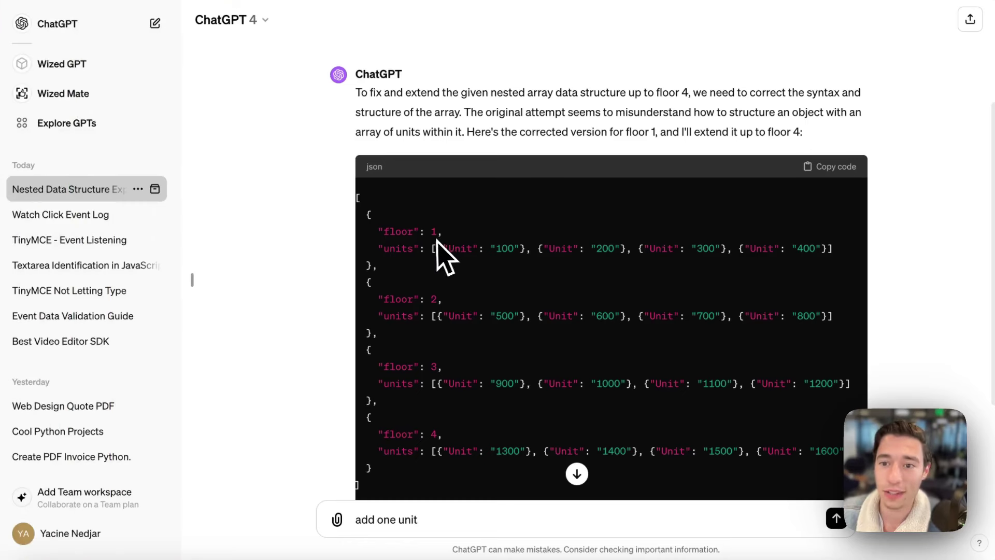
pyautogui.hscroll(-1, 436, 241)
pyautogui.moveTo(372, 201); pyautogui.dragTo(437, 473)
pyautogui.click(437, 474)
pyautogui.moveTo(43, 113)
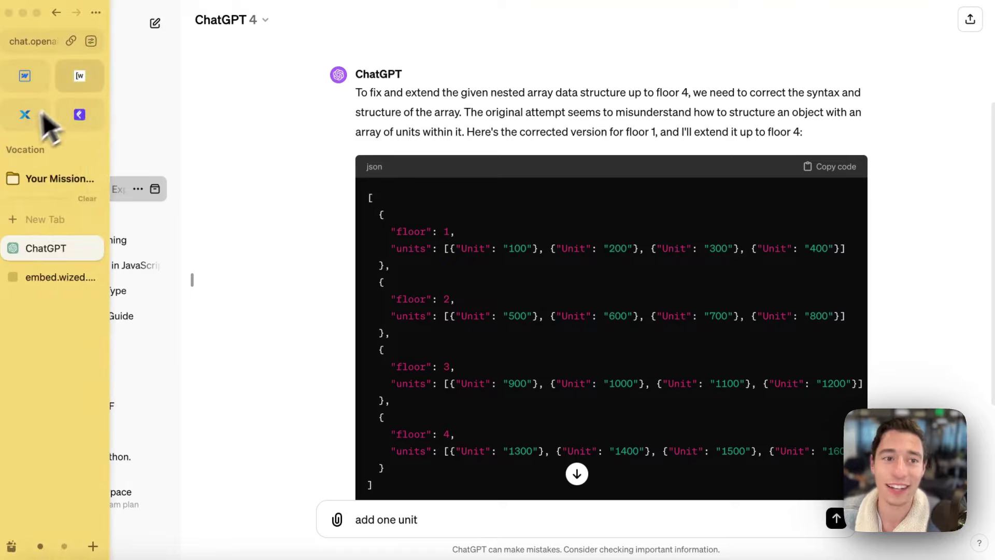
pyautogui.click(39, 84)
# Select the floor element inside sky-scraper and check its wized="floor" custom attribute.
pyautogui.click(484, 304)
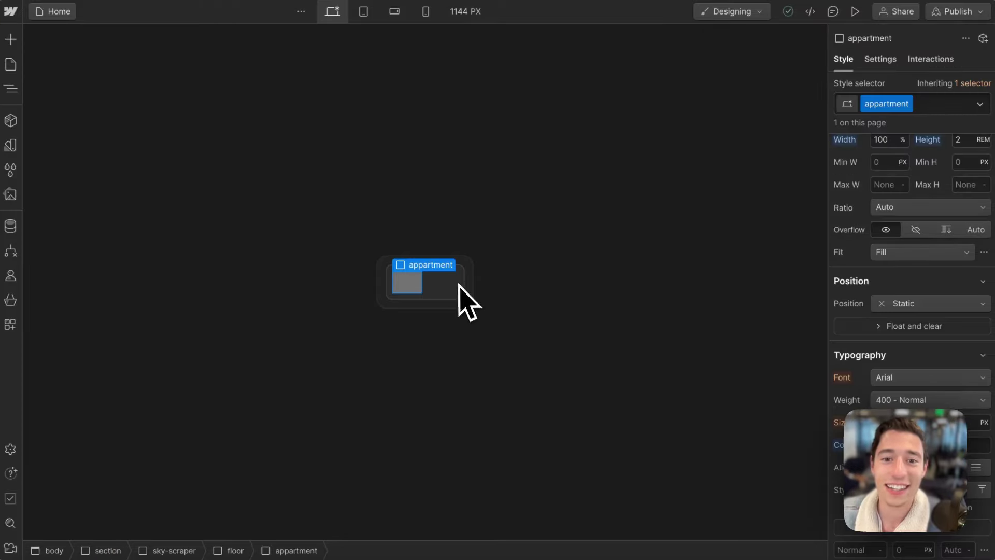
pyautogui.click(460, 295)
pyautogui.click(467, 289)
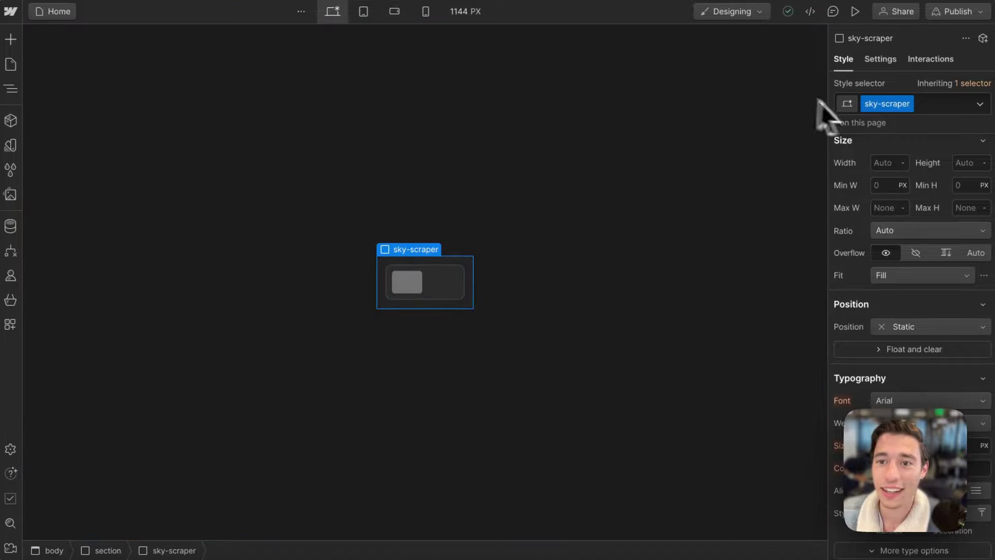
pyautogui.click(460, 289)
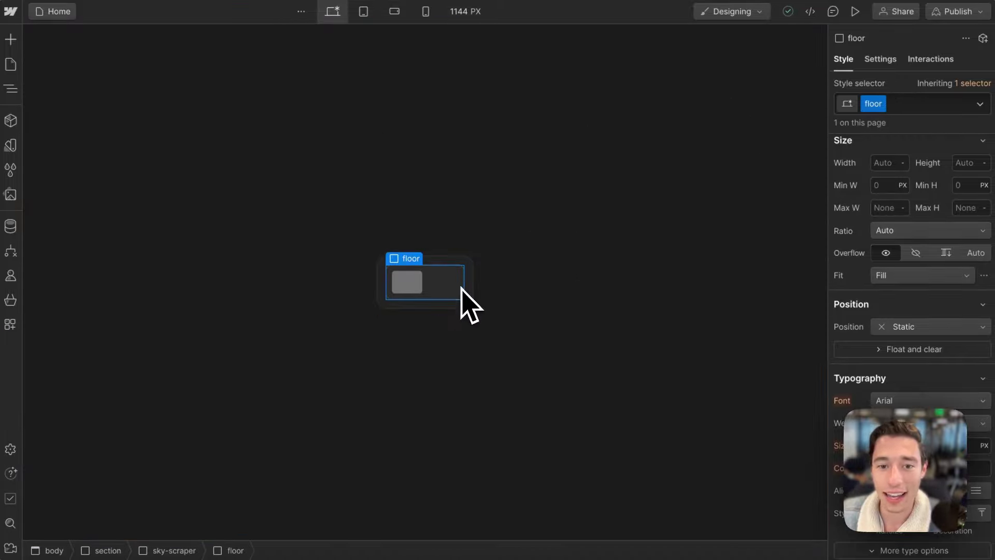
pyautogui.click(880, 60)
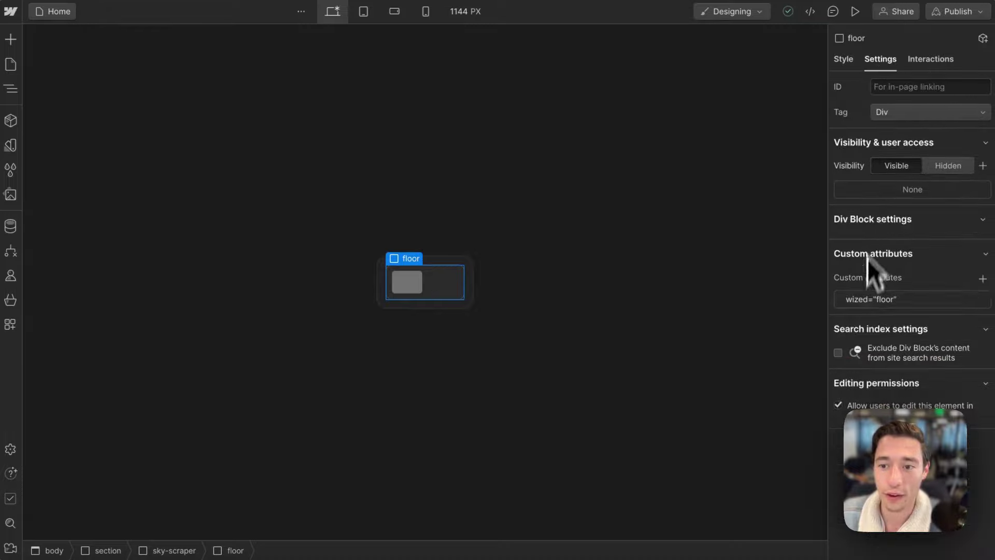
pyautogui.click(880, 300)
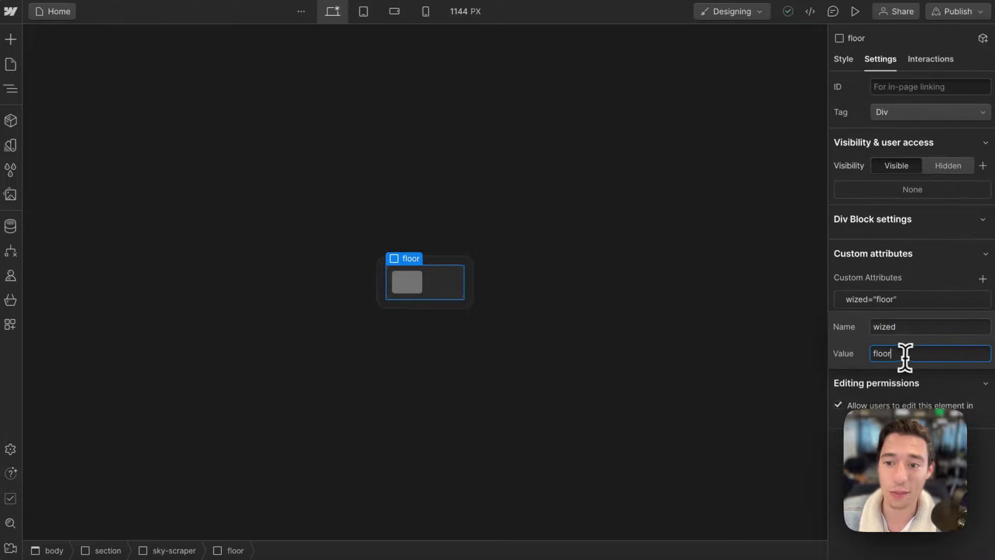
pyautogui.press('Tab')
pyautogui.click(907, 296)
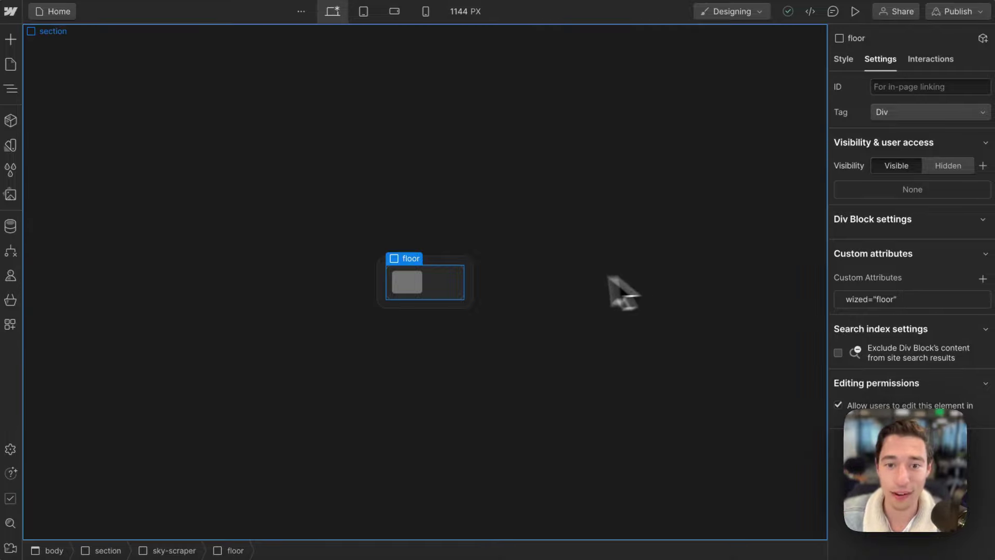
# Check the inner appartment box's wized="unit" attribute, then return to Wized.
pyautogui.click(408, 285)
pyautogui.click(443, 285)
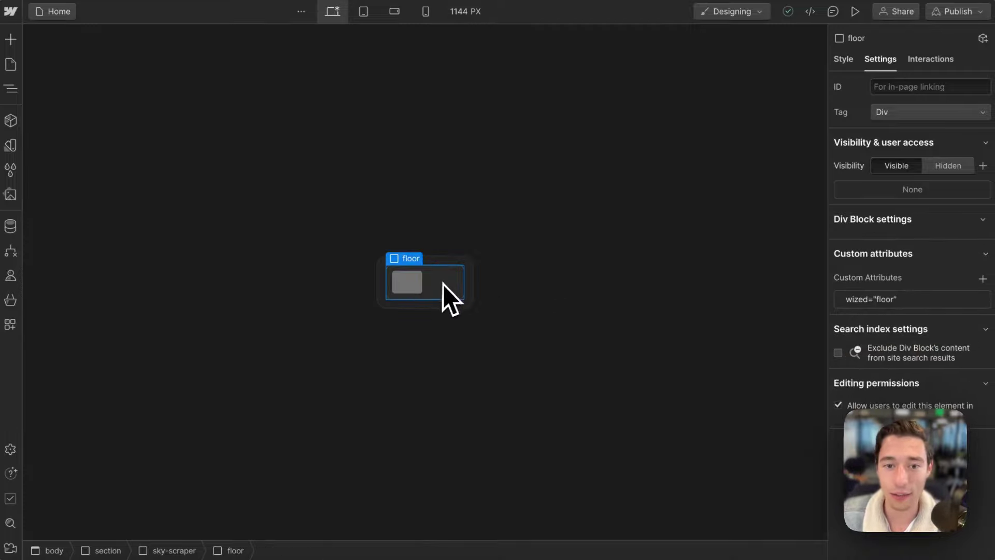
pyautogui.click(416, 281)
pyautogui.click(869, 362)
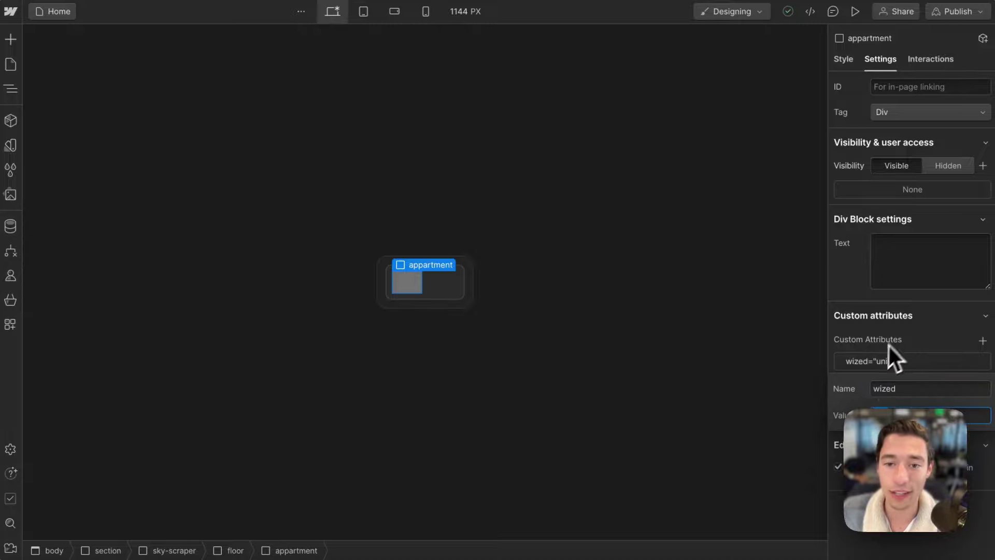
pyautogui.click(889, 346)
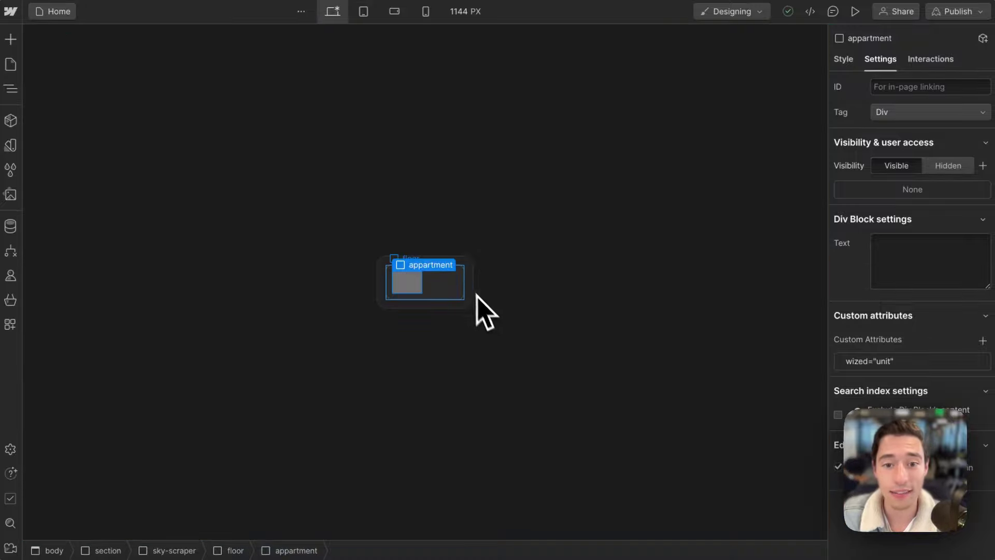
pyautogui.click(454, 288)
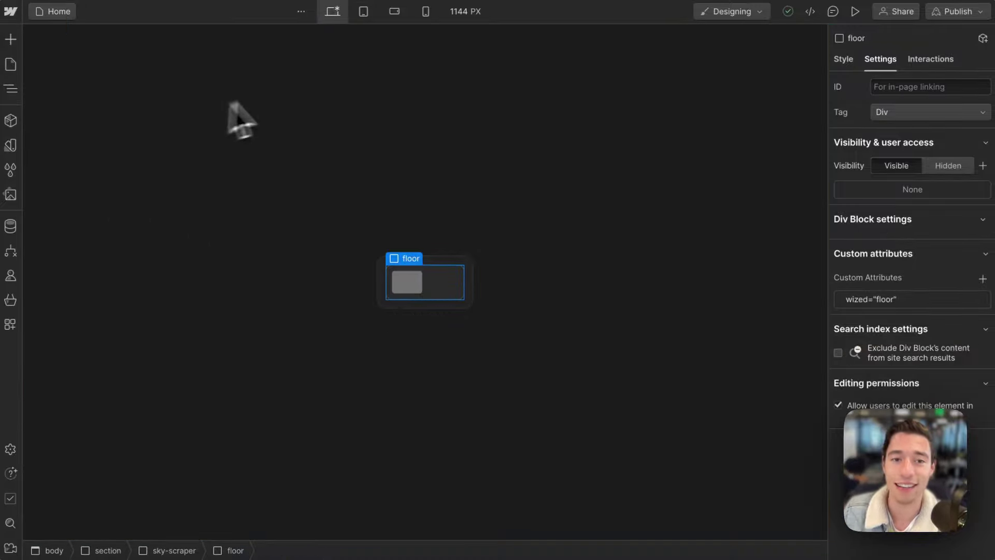
pyautogui.moveTo(5, 99)
pyautogui.click(96, 81)
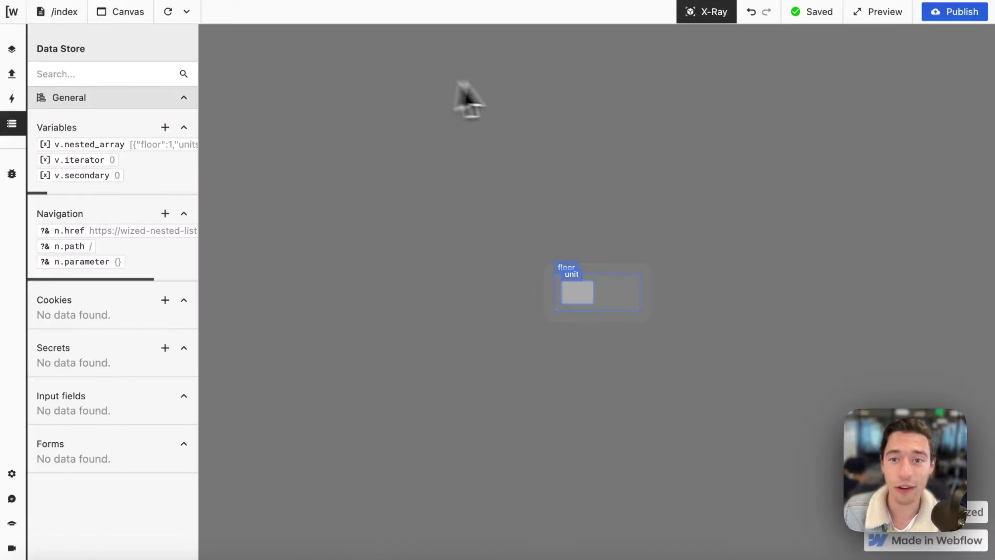
# Add a floor element action with Setting set to Render list and open its list-source function.
pyautogui.click(566, 267)
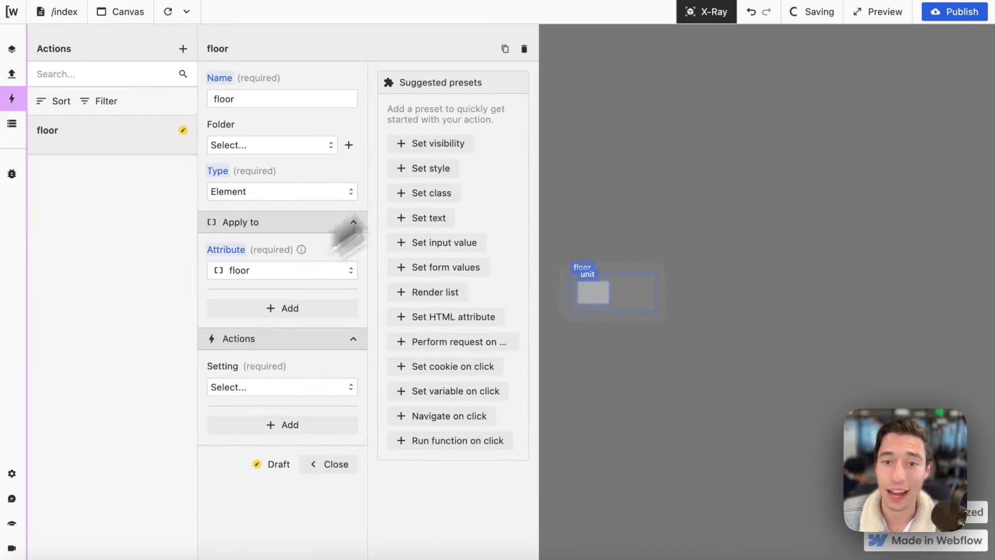
pyautogui.click(253, 396)
pyautogui.scroll(-5, 288, 466)
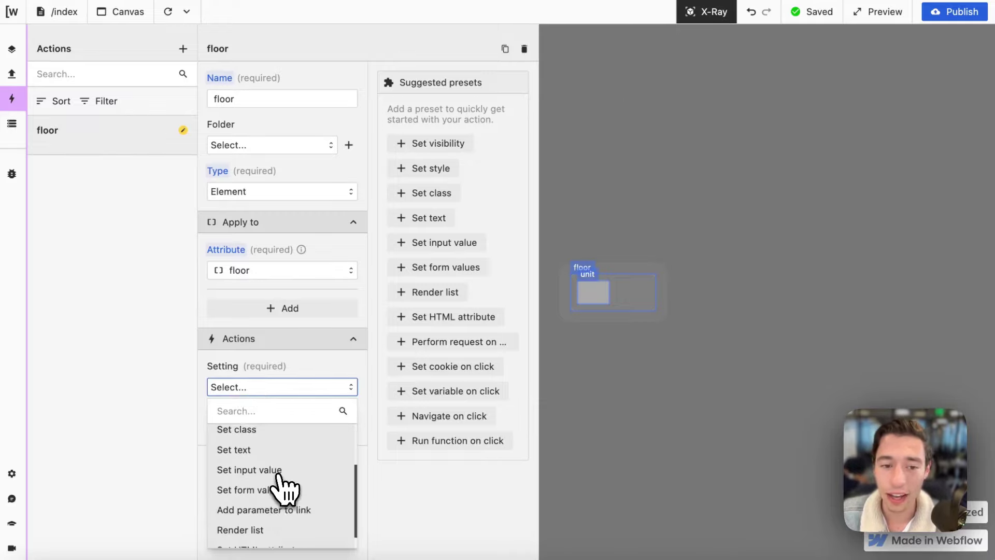
pyautogui.click(264, 510)
pyautogui.click(250, 466)
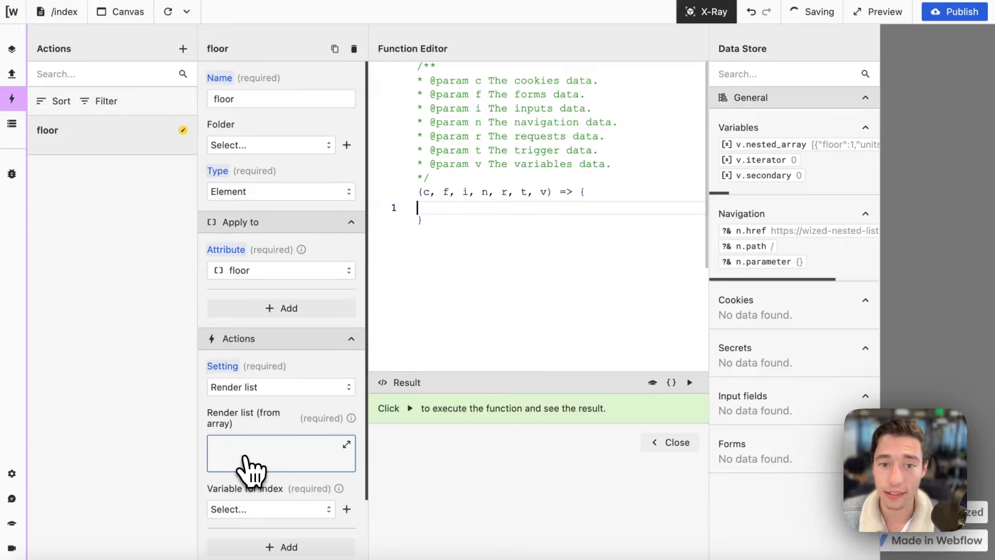
# Write return v.nested_array as the list source, run it to see four floors with units, and close.
pyautogui.write('return')
pyautogui.press('Escape')
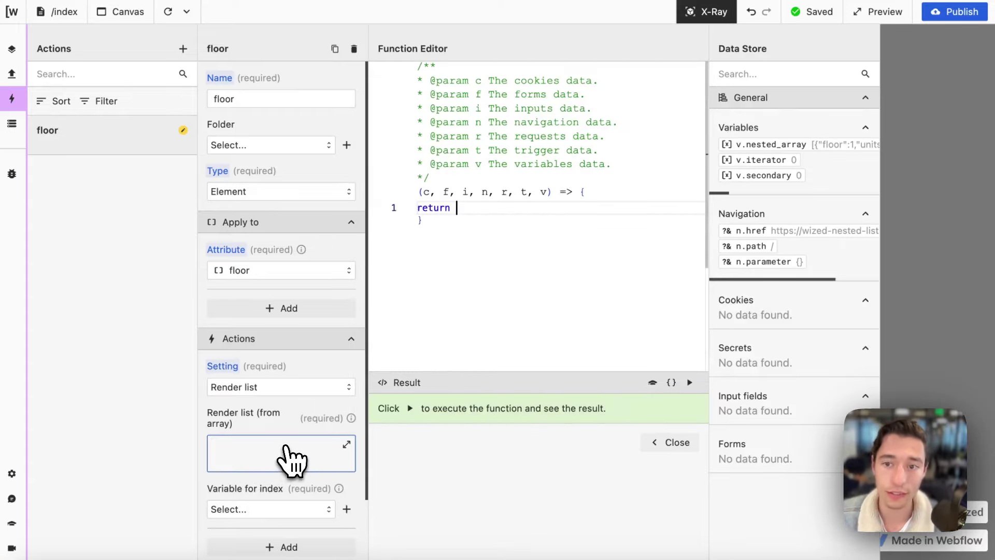
pyautogui.moveTo(725, 145); pyautogui.dragTo(523, 155)
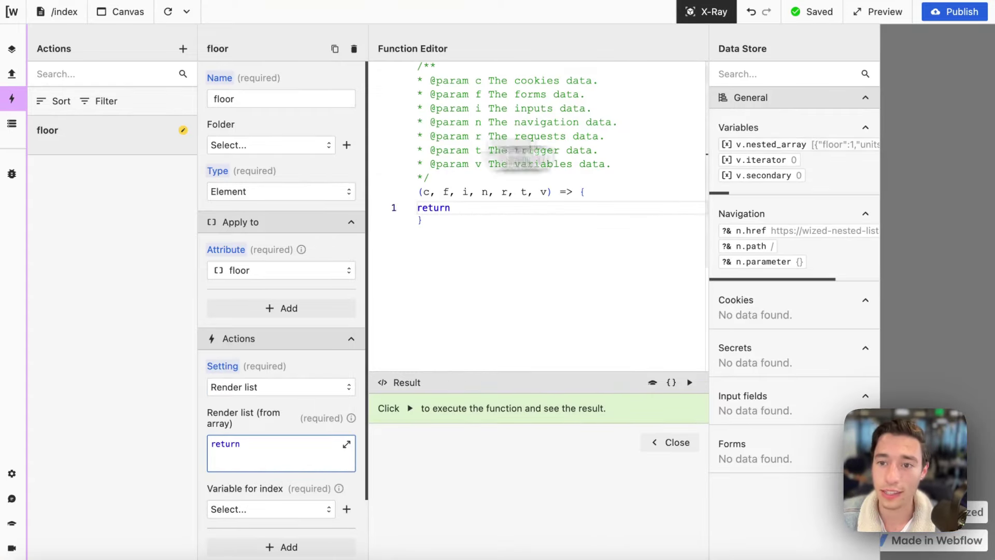
pyautogui.click(813, 159)
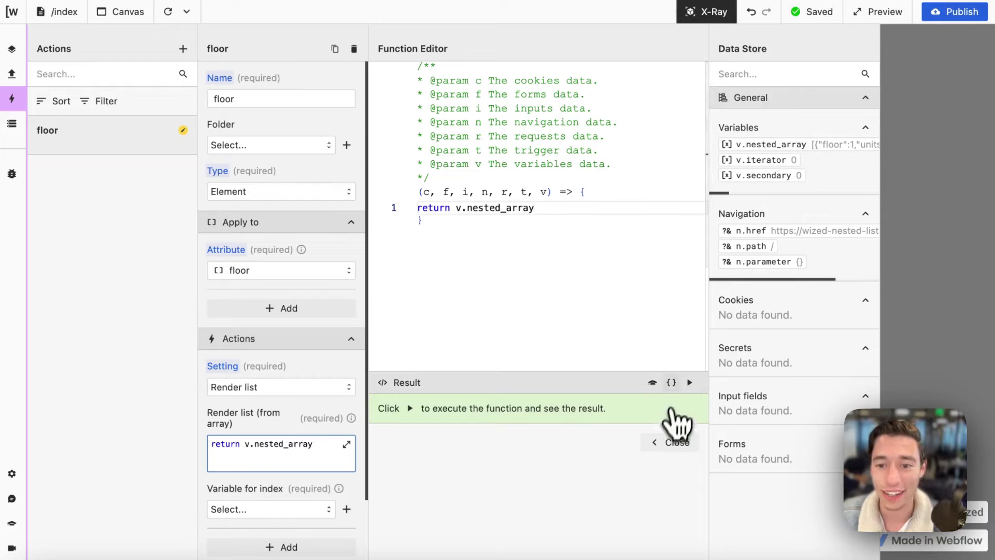
pyautogui.click(689, 382)
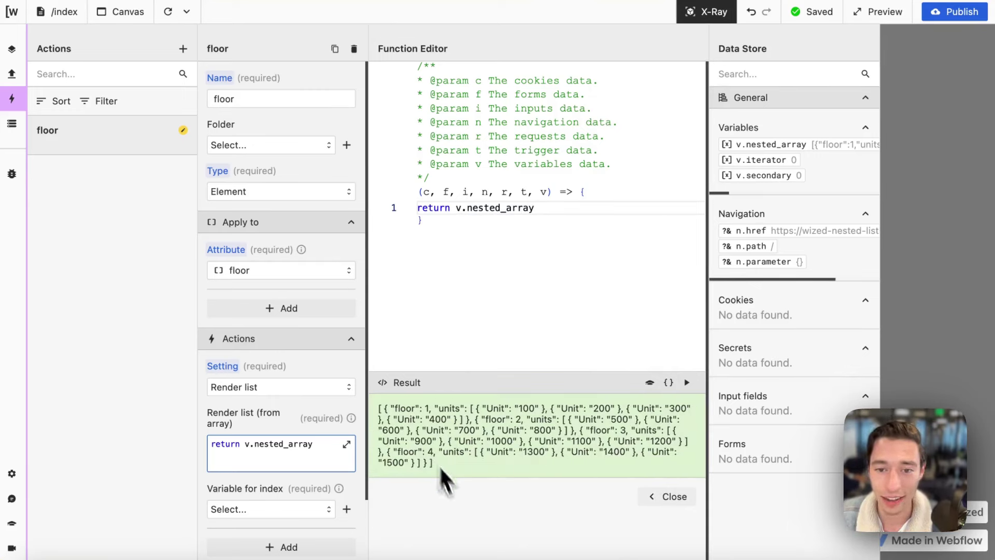
pyautogui.doubleClick(423, 440)
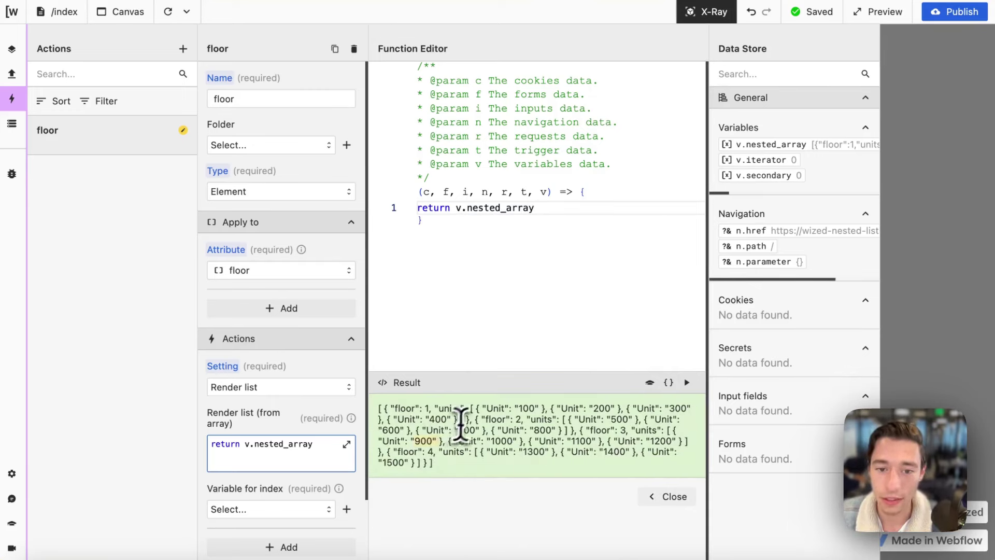
pyautogui.tripleClick(470, 410)
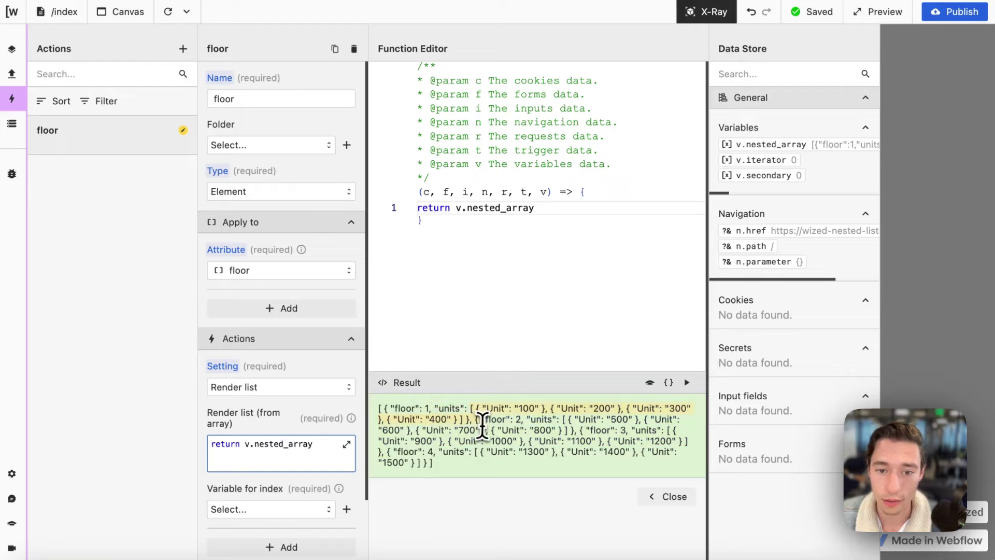
pyautogui.click(669, 496)
# Set the floor list's index variable to v.iterator and inspect the iterator variable.
pyautogui.scroll(-3, 300, 438)
pyautogui.click(297, 393)
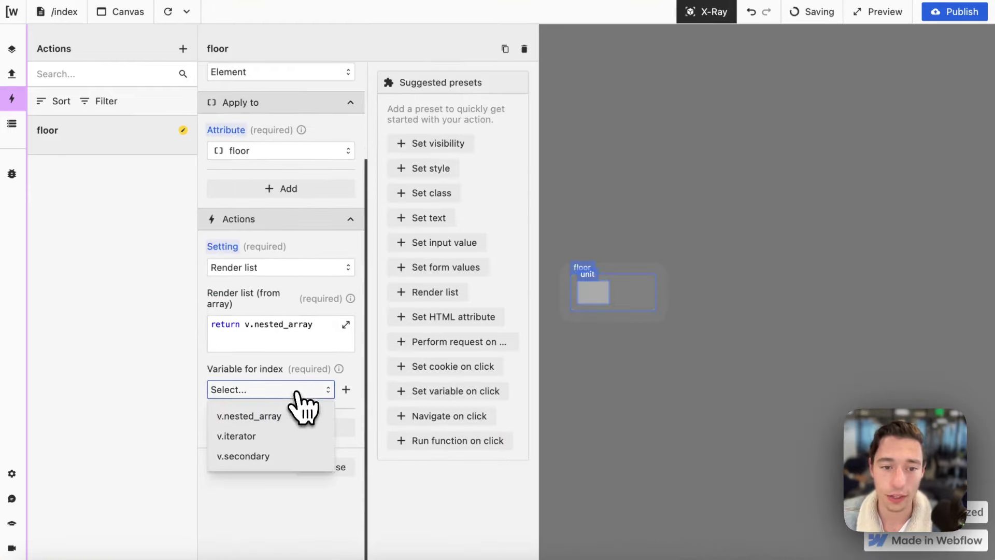
pyautogui.click(270, 436)
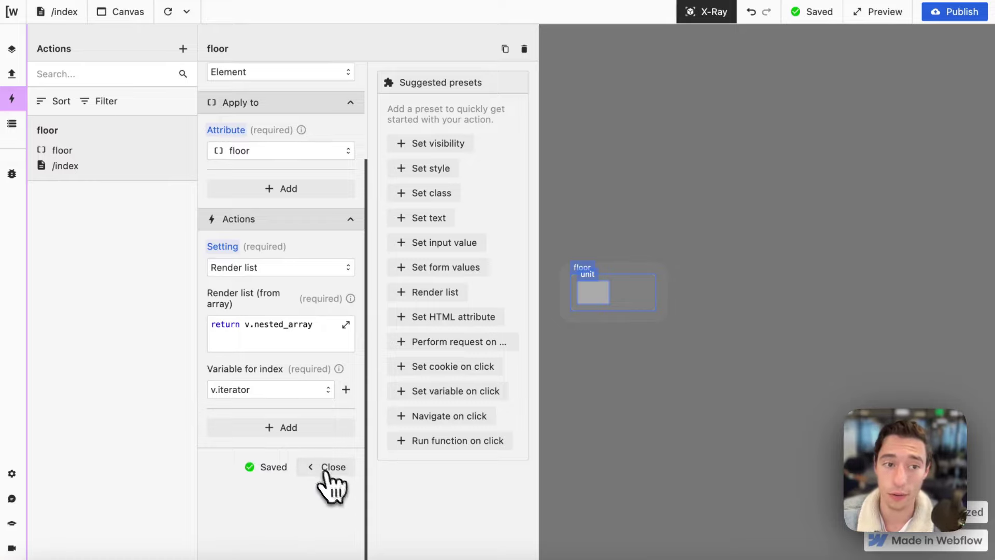
pyautogui.click(20, 123)
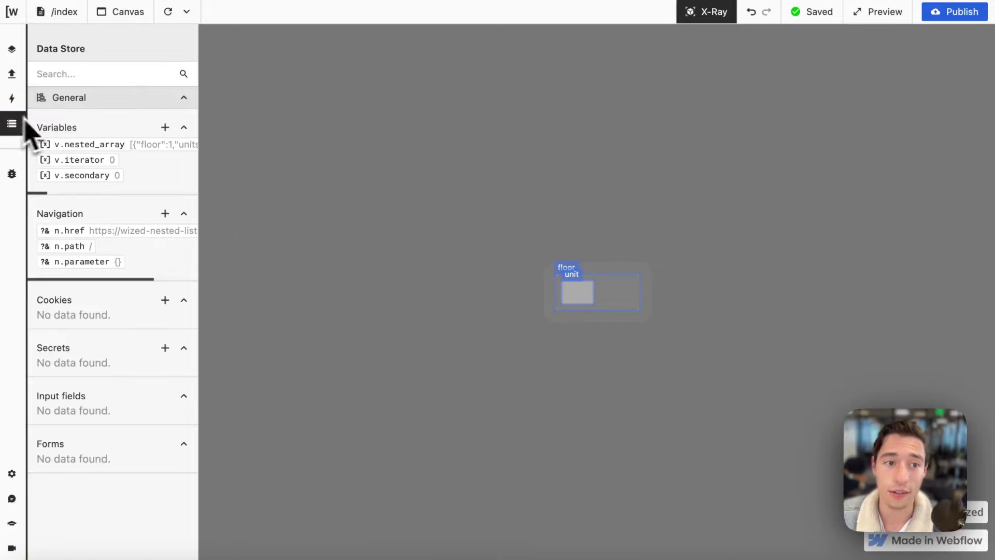
pyautogui.click(106, 164)
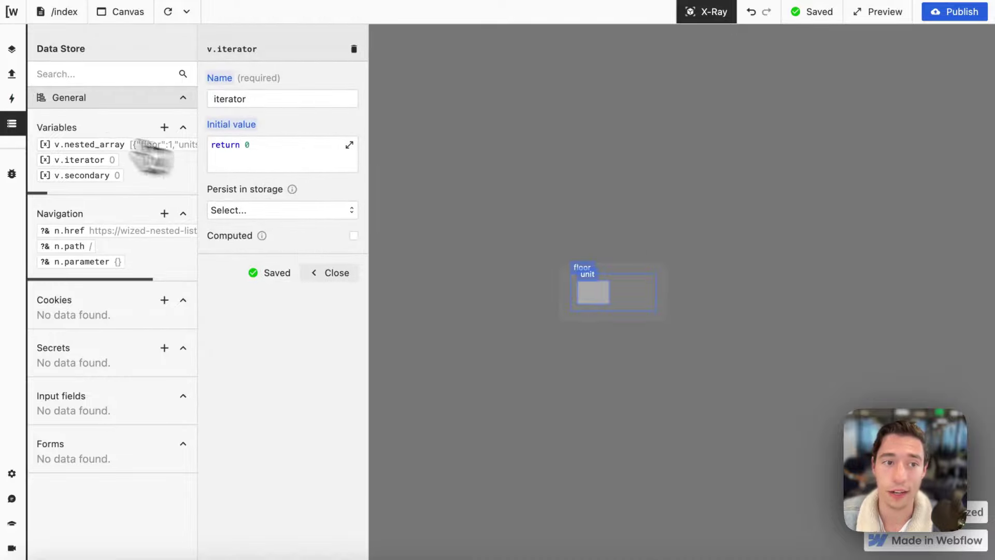
pyautogui.click(12, 75)
# Review the floor Render list action's settings in the Actions panel and close it.
pyautogui.click(14, 52)
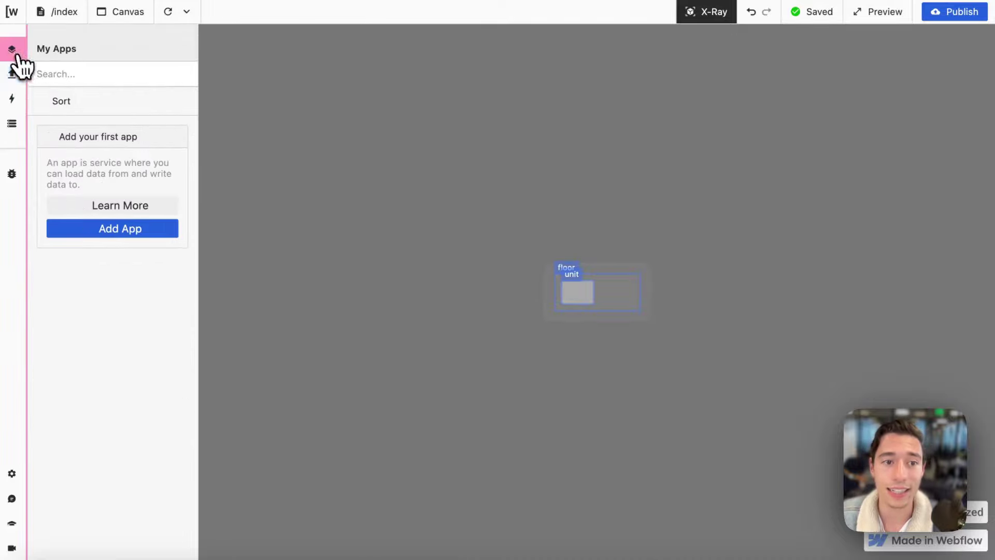
pyautogui.click(13, 98)
pyautogui.click(60, 150)
pyautogui.scroll(-3, 279, 373)
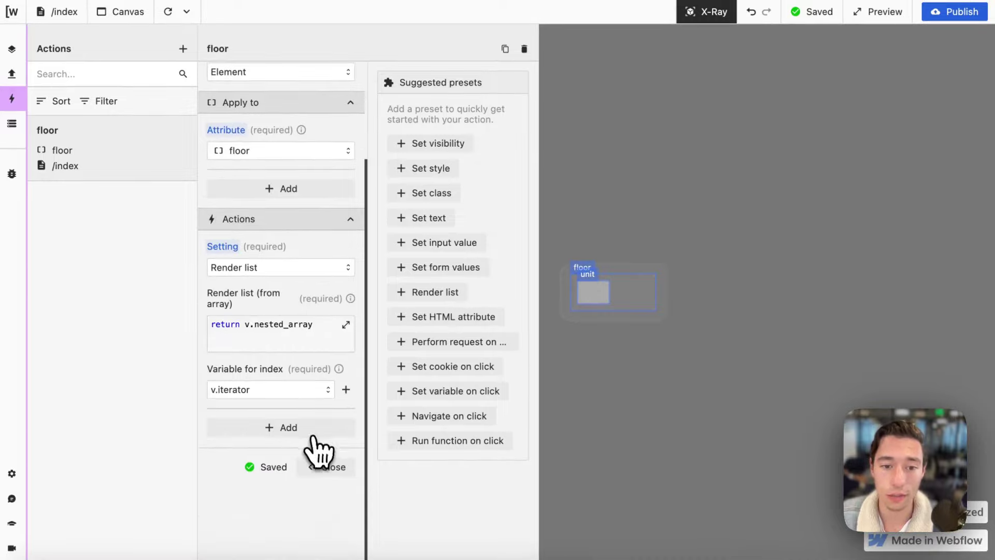
pyautogui.click(330, 467)
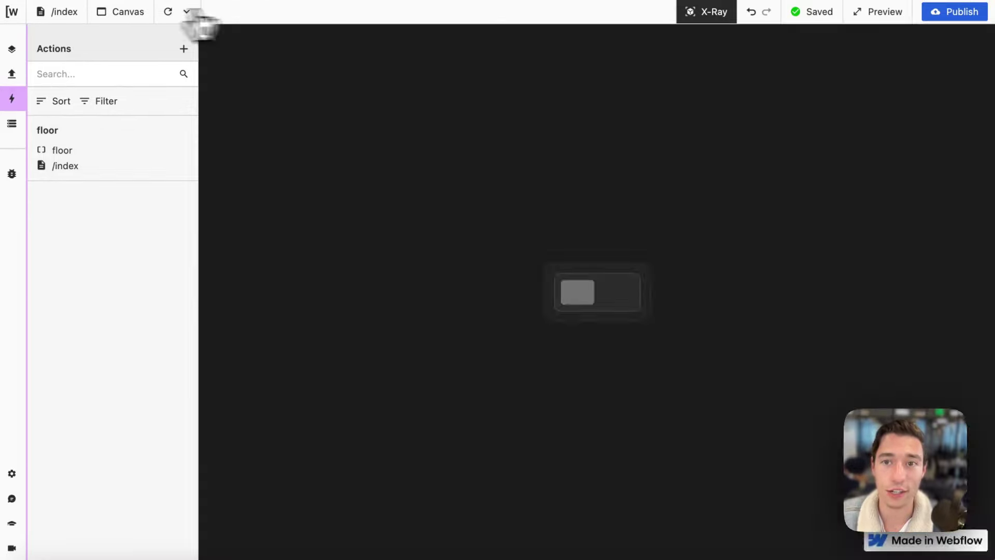
# Reload the canvas and toggle X-Ray labels to see four floor blocks with one unit each.
pyautogui.click(706, 16)
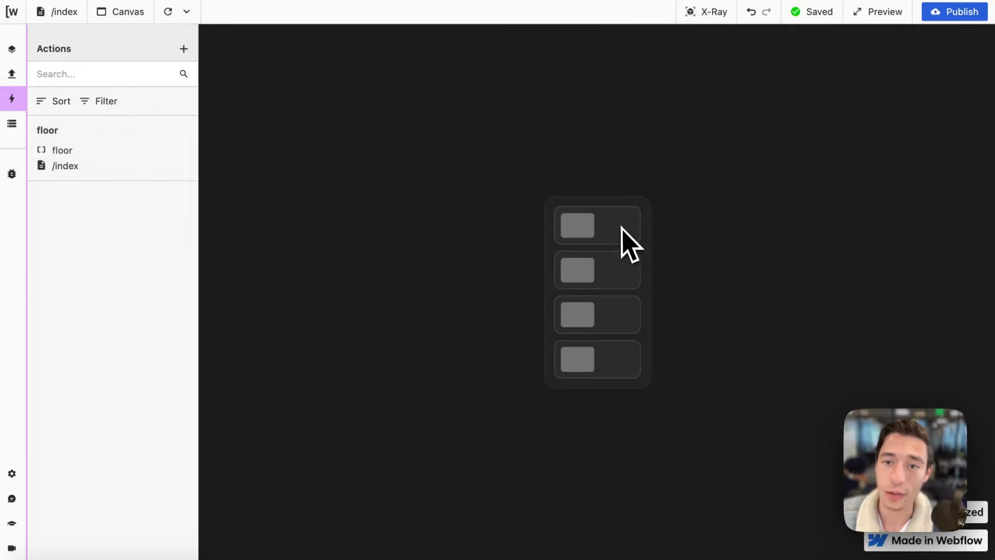
pyautogui.click(710, 16)
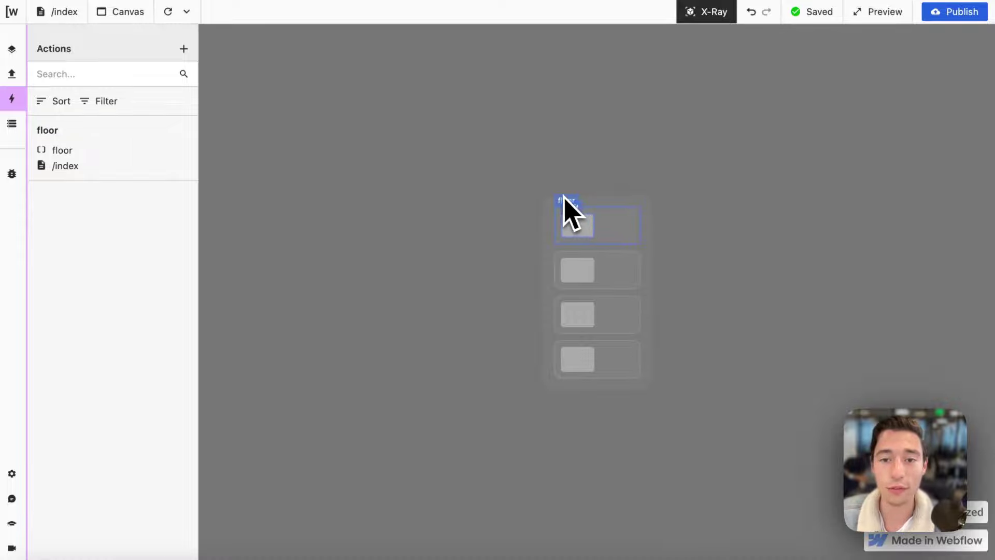
pyautogui.click(700, 14)
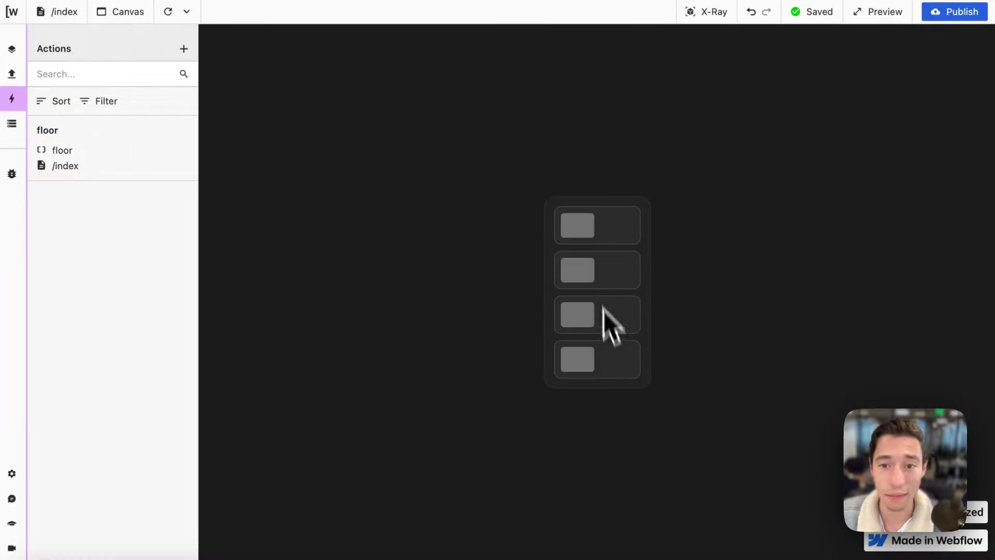
pyautogui.click(697, 14)
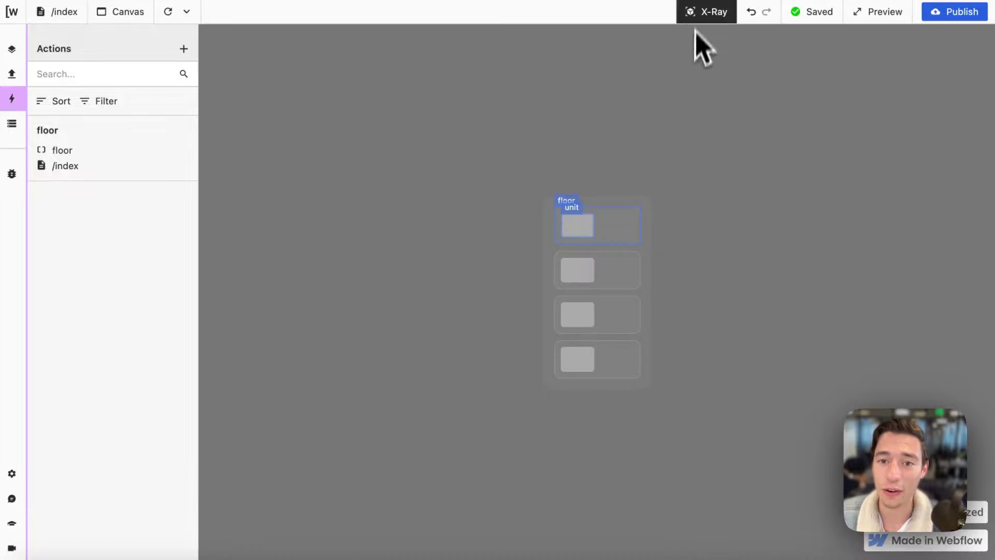
# Add a unit element action set to Render list and open its list-source function.
pyautogui.click(573, 215)
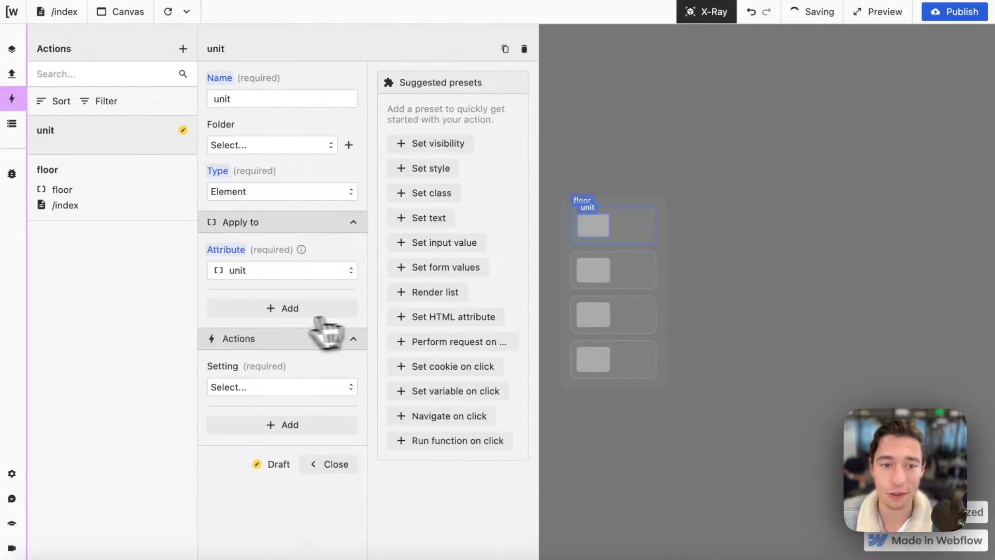
pyautogui.click(243, 387)
pyautogui.scroll(-5, 251, 467)
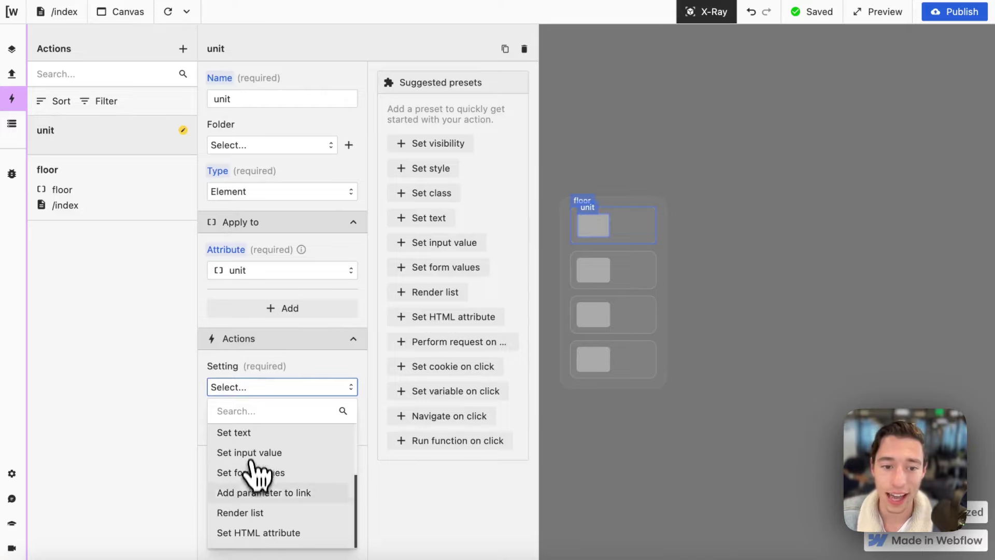
pyautogui.click(246, 516)
pyautogui.click(243, 467)
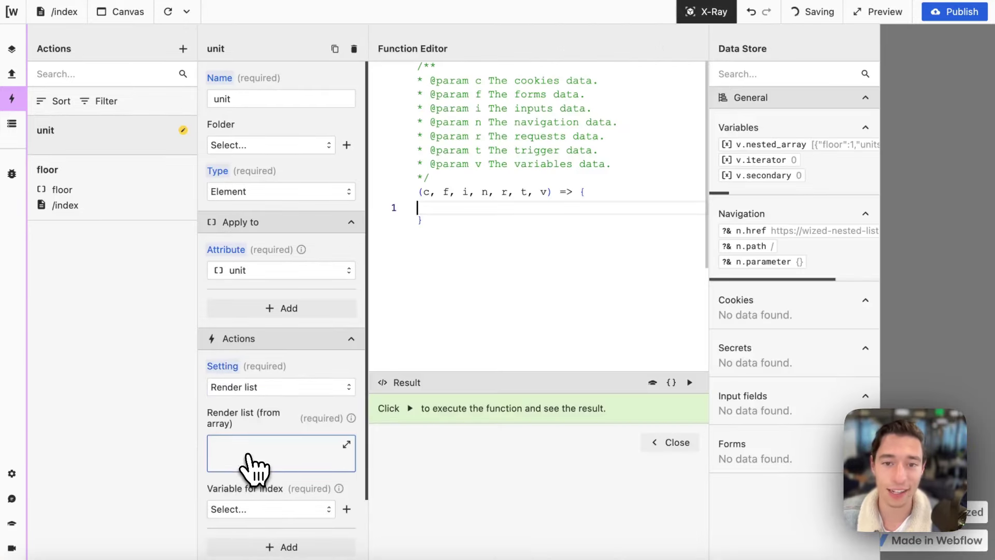
# Enter return v.nested_array[0].units as the source, run it, and close the editor.
pyautogui.write('return')
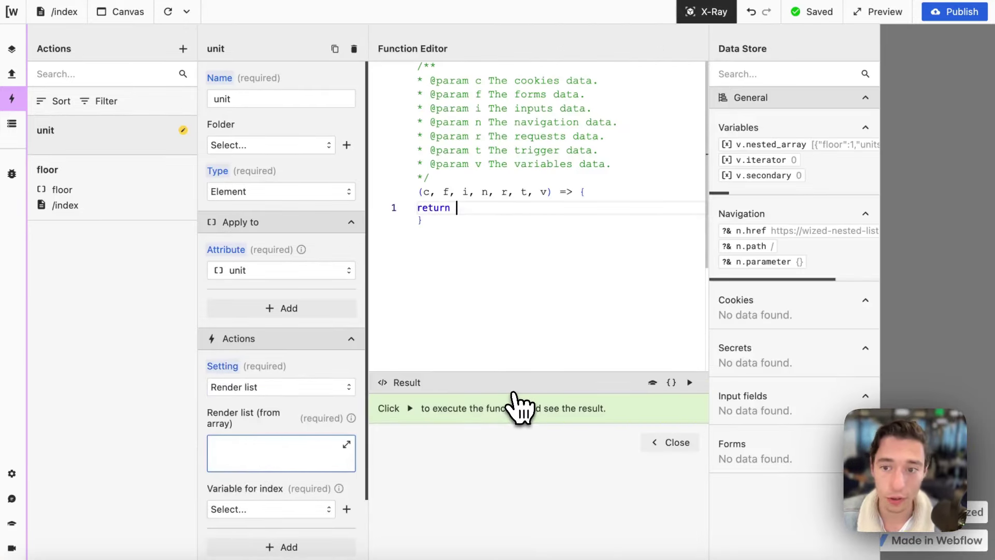
pyautogui.click(816, 145)
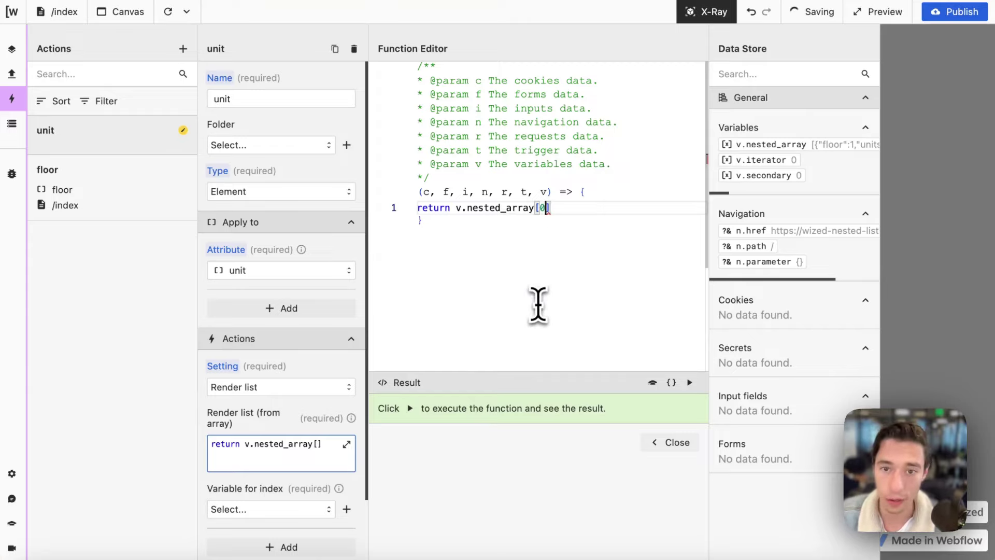
pyautogui.write('.units')
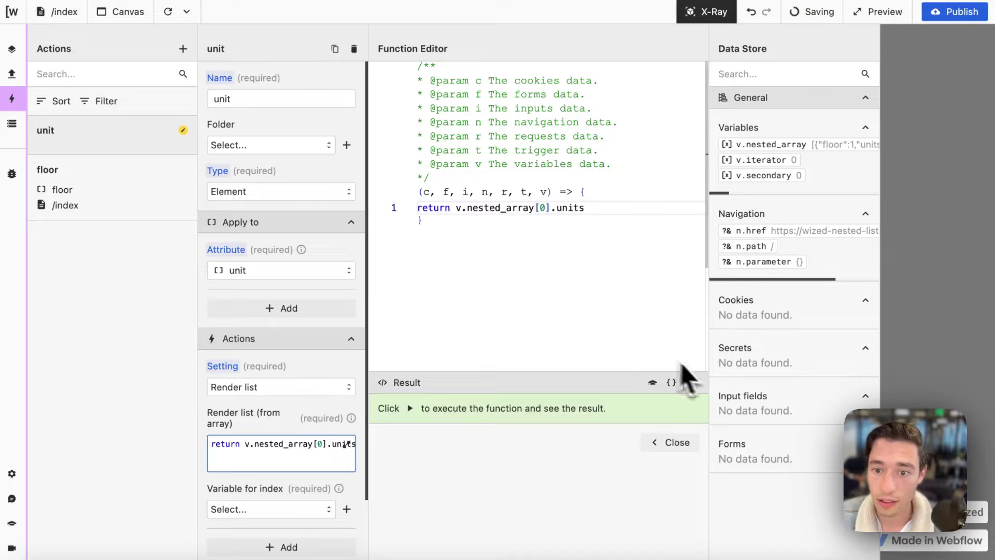
pyautogui.click(689, 382)
pyautogui.click(670, 442)
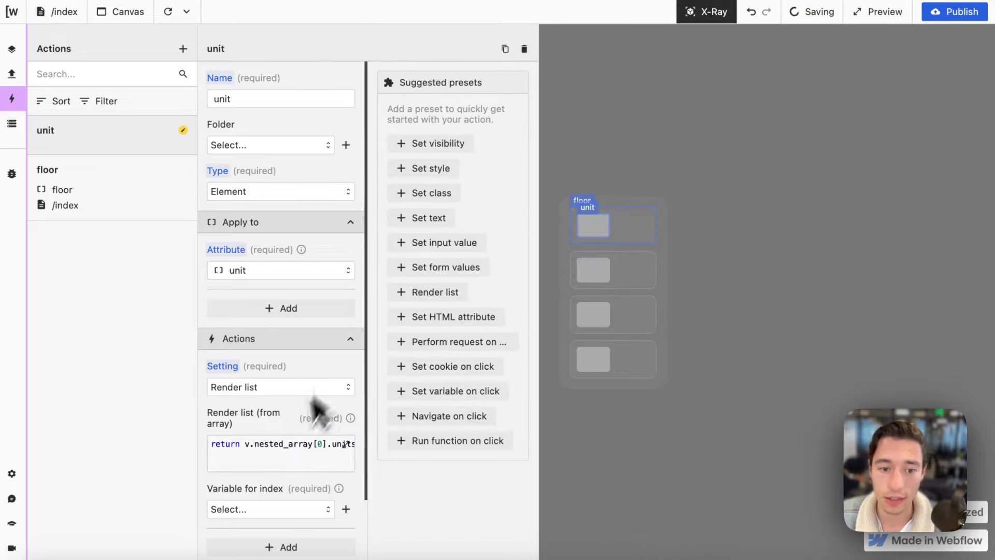
pyautogui.scroll(-3, 318, 411)
# Set the unit list's index variable to v.iterator and reload the canvas to show four units per floor.
pyautogui.click(328, 467)
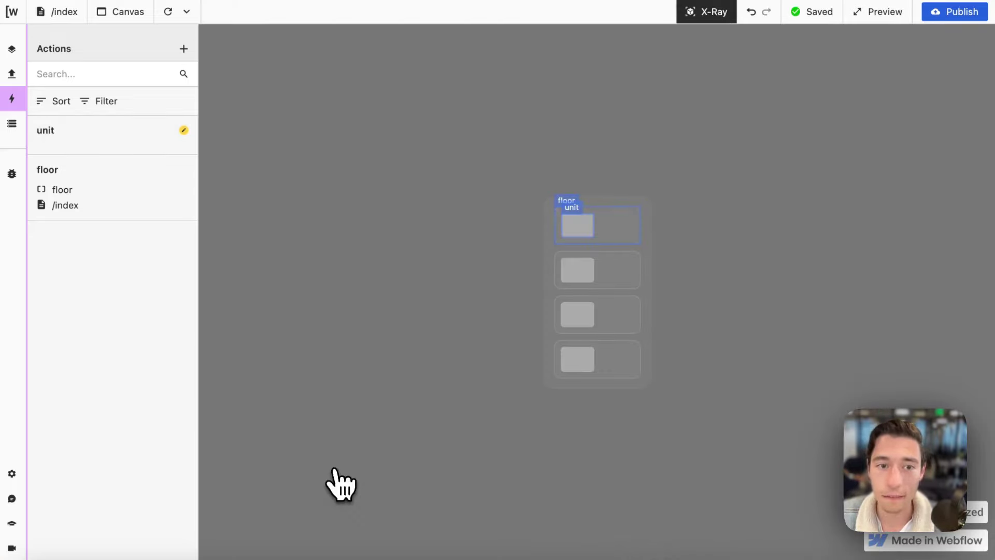
pyautogui.click(694, 12)
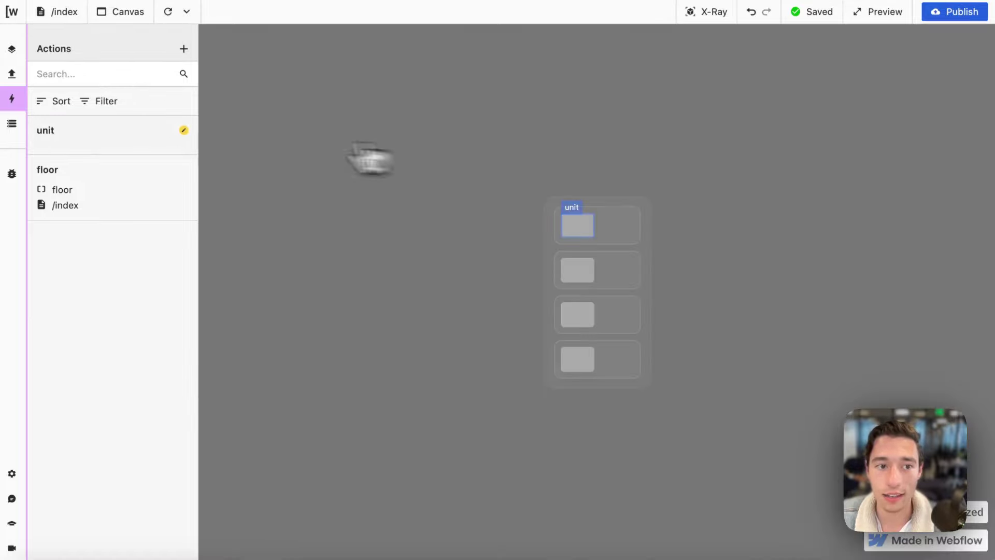
pyautogui.click(97, 146)
pyautogui.scroll(-3, 271, 362)
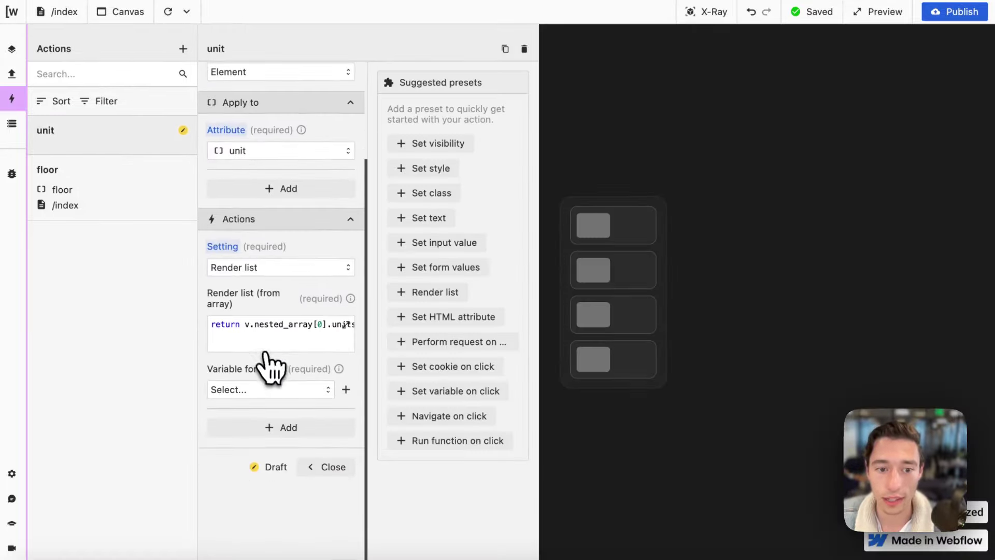
pyautogui.click(271, 390)
pyautogui.click(271, 435)
pyautogui.click(324, 466)
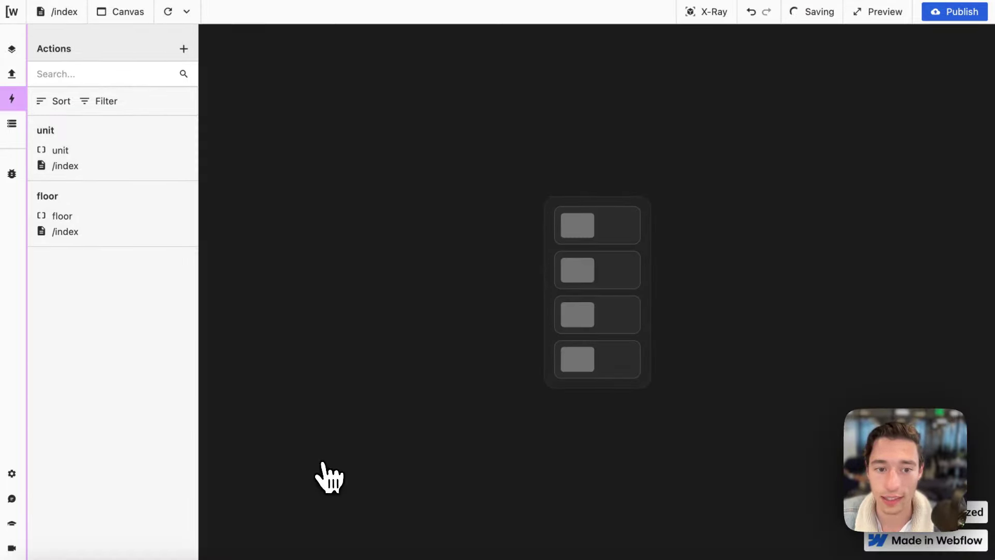
pyautogui.click(167, 11)
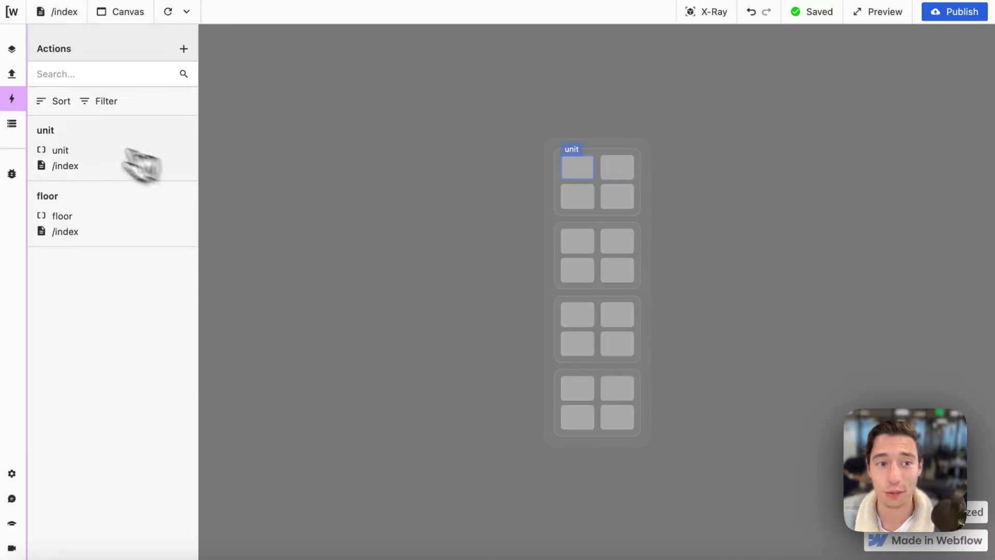
# Reopen the unit list-source code and delete the fixed 0 inside the brackets.
pyautogui.click(83, 156)
pyautogui.scroll(-2, 270, 461)
pyautogui.scroll(-1, 275, 425)
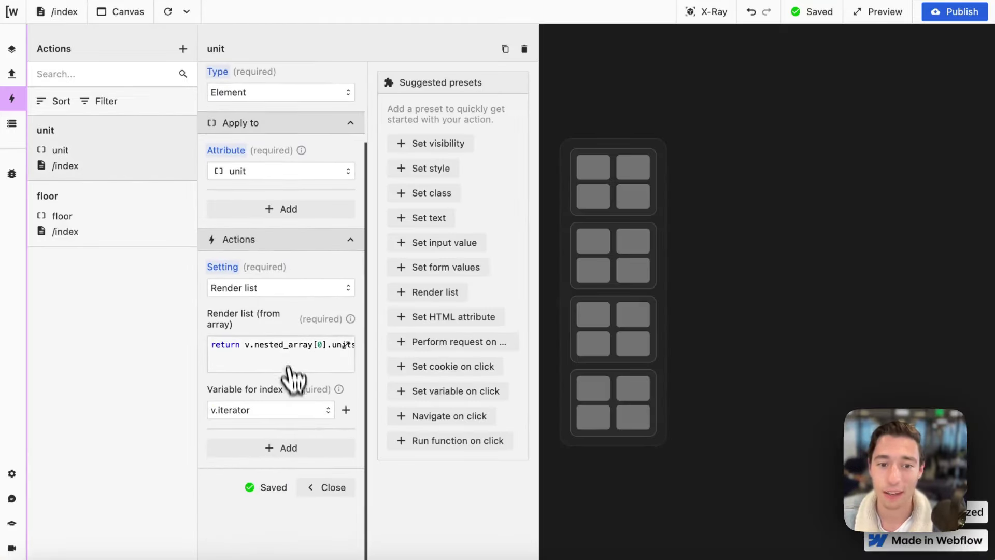
pyautogui.click(289, 362)
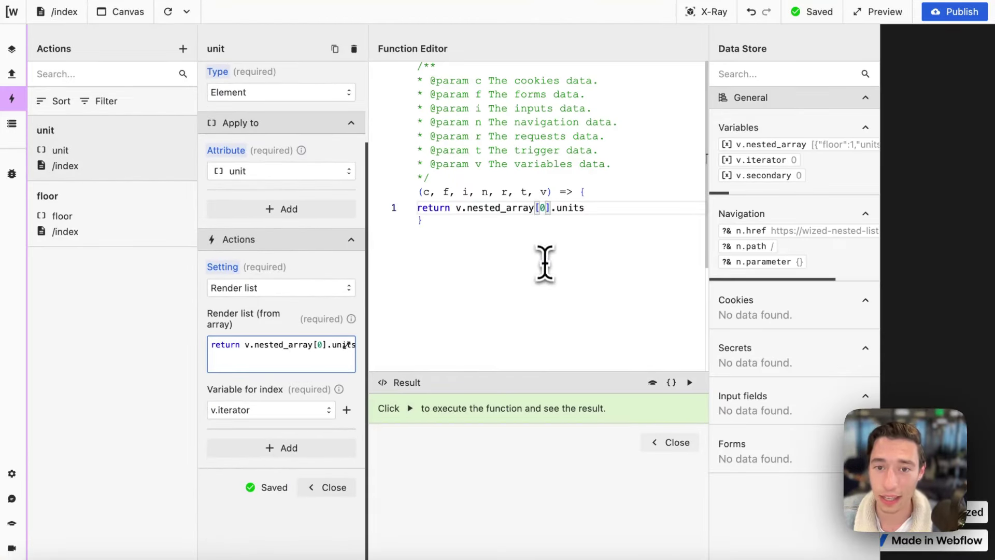
pyautogui.doubleClick(542, 207)
pyautogui.press('BackSpace')
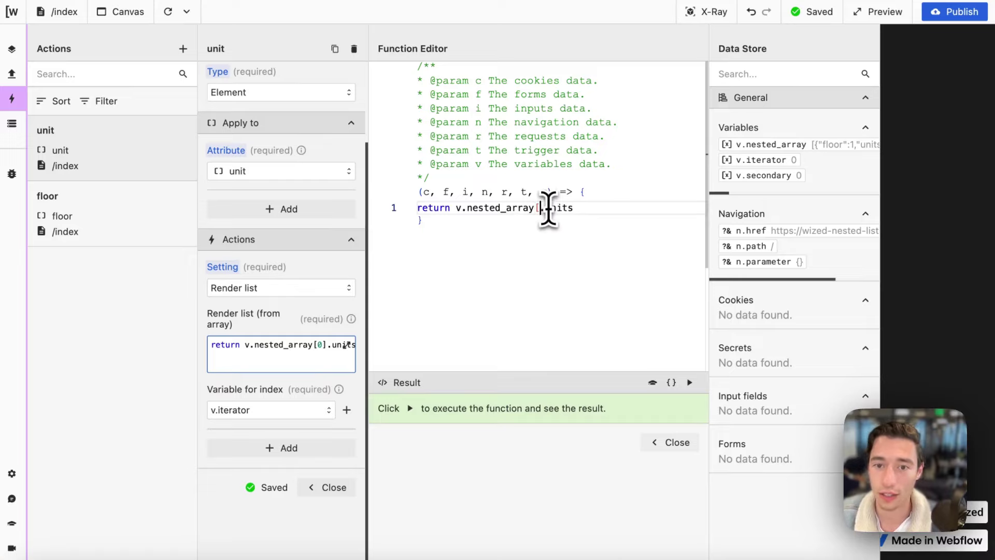